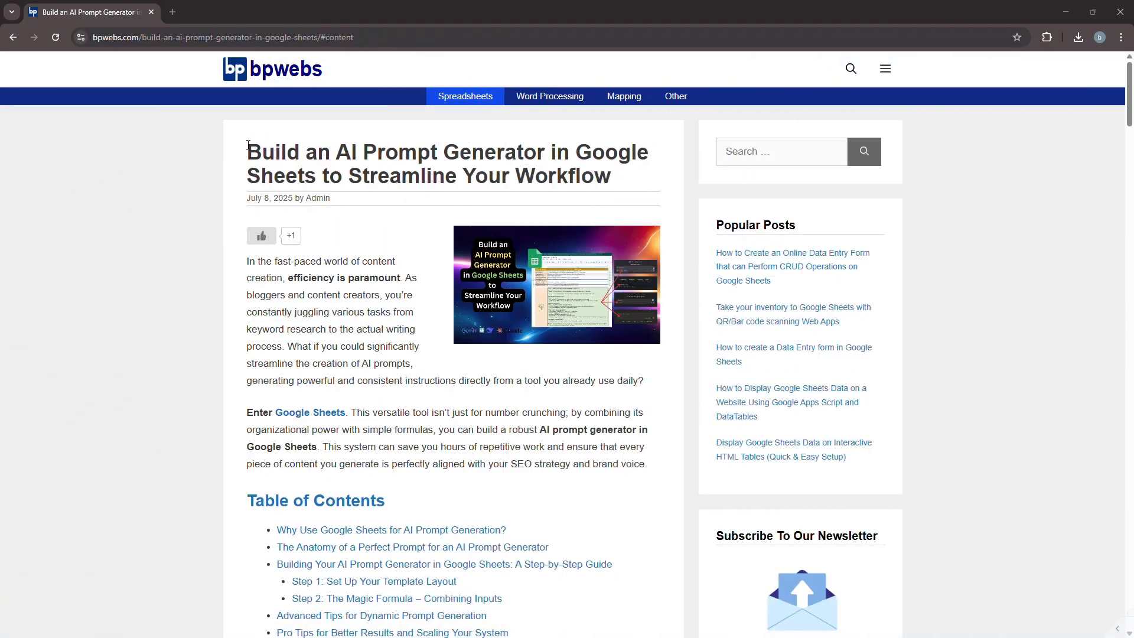
- Open the AI Prompt Generator Google Sheets template linked below the formula in the blog article
drag(248, 147, 611, 171)
click(417, 239)
scroll(417, 239, down, 18)
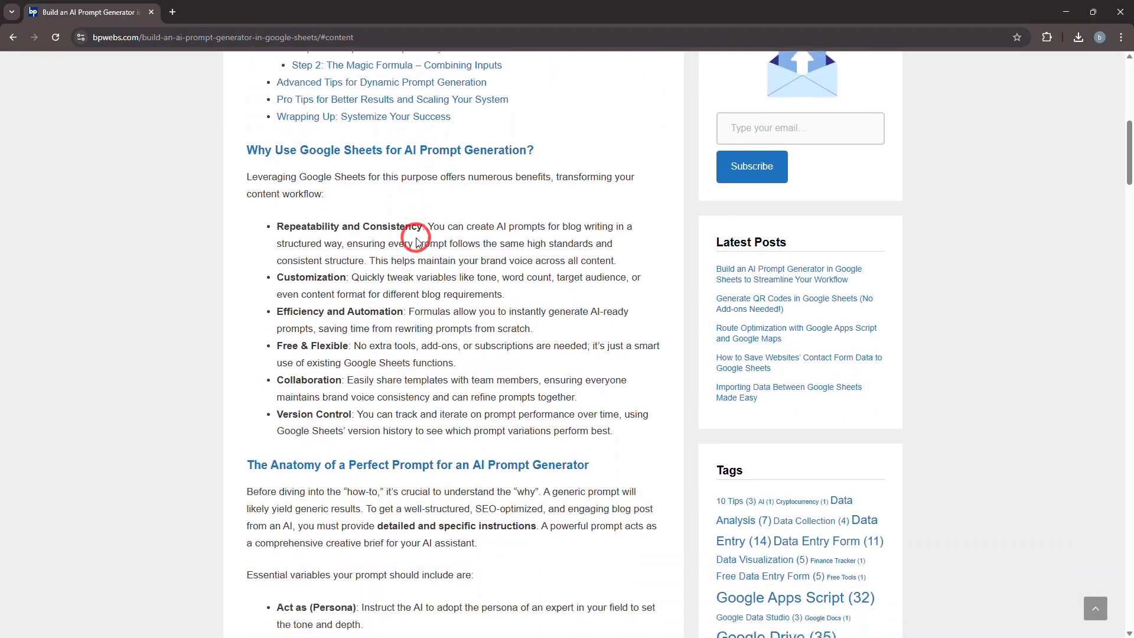
scroll(417, 242, down, 13)
click(388, 346)
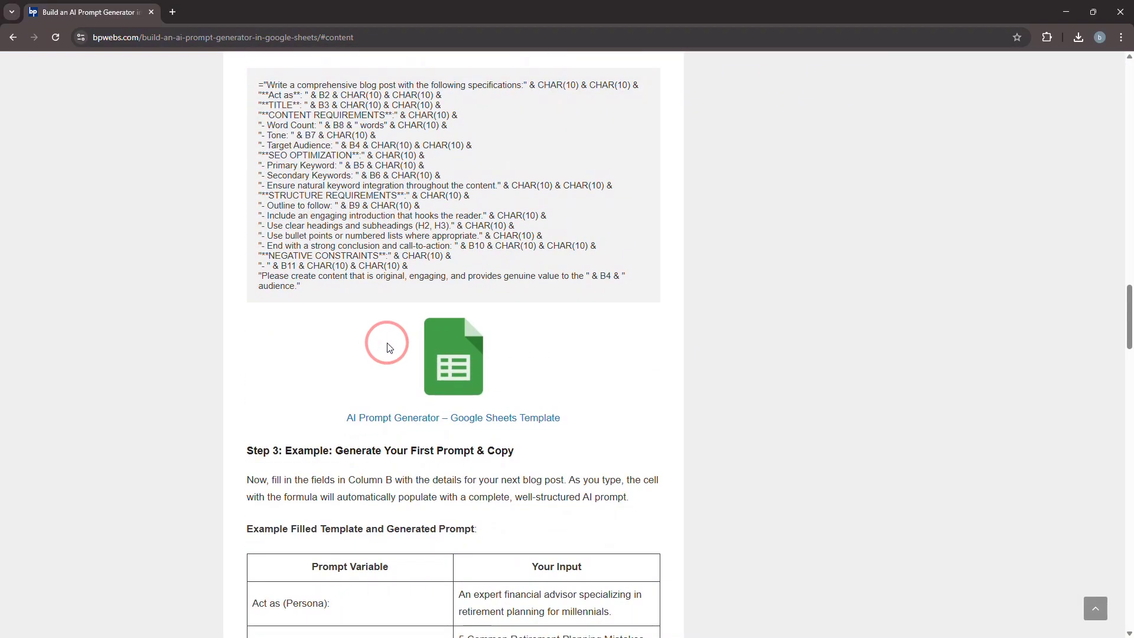
click(430, 365)
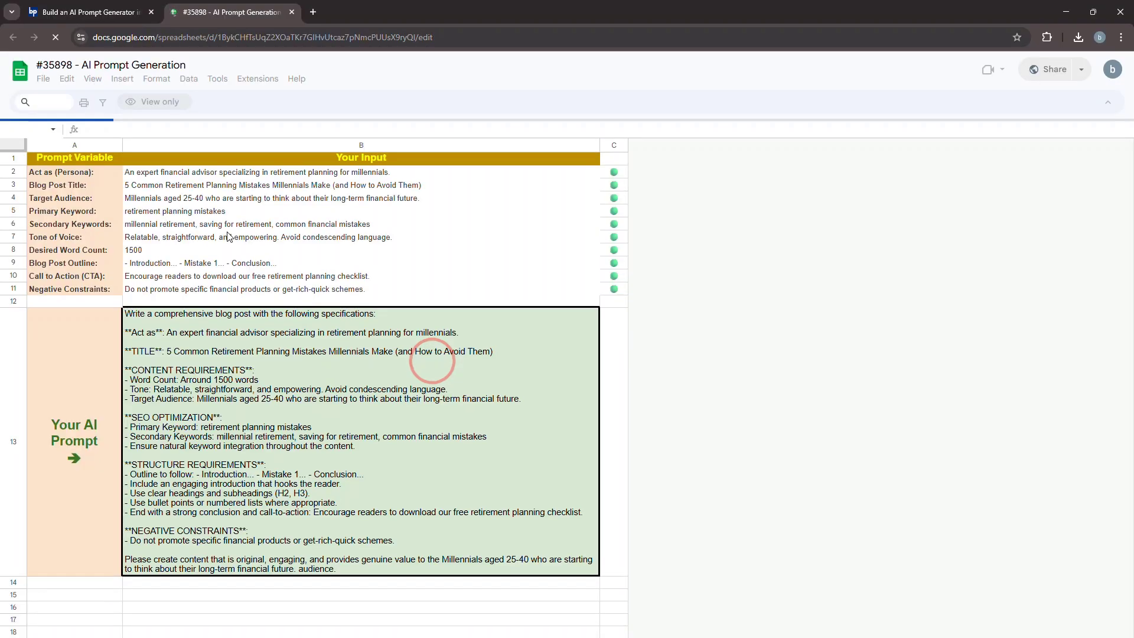
click(214, 320)
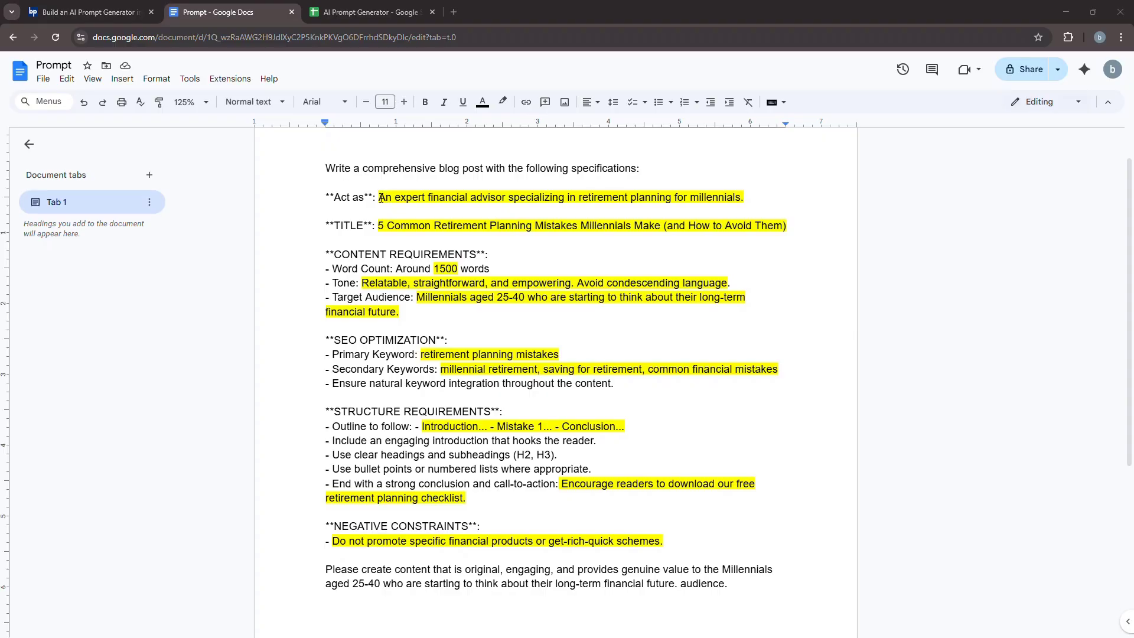
- Review the highlighted variable parts of the prompt document and the matching prompt variables and inputs in A2:B11 of the AI Prompt Generator sheet
drag(498, 206, 735, 198)
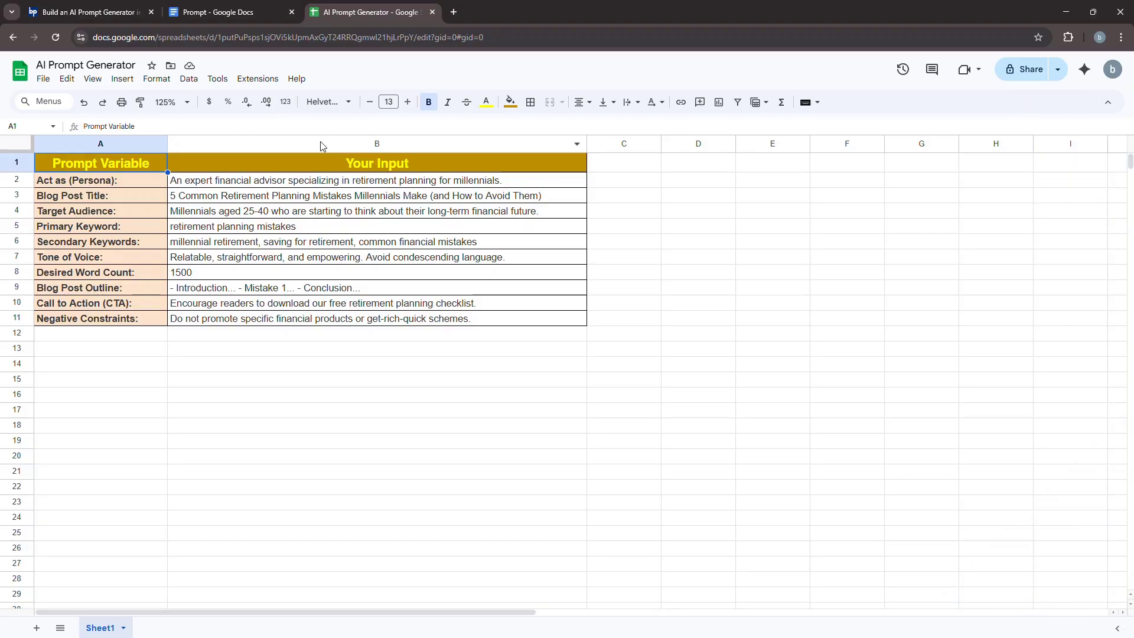
drag(319, 169, 337, 320)
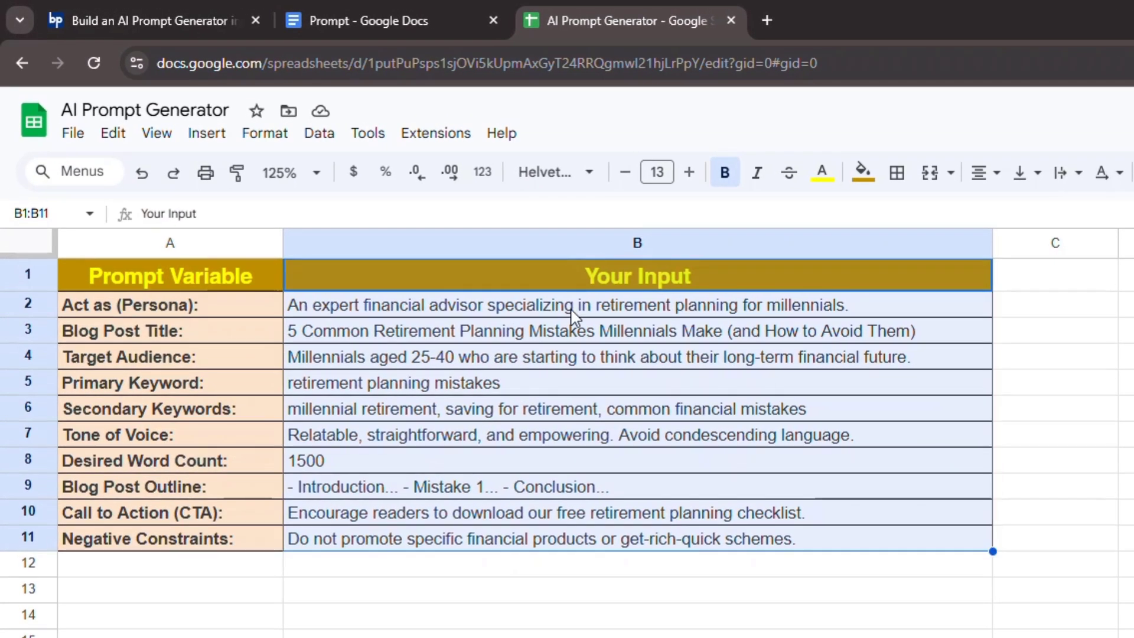
click(491, 263)
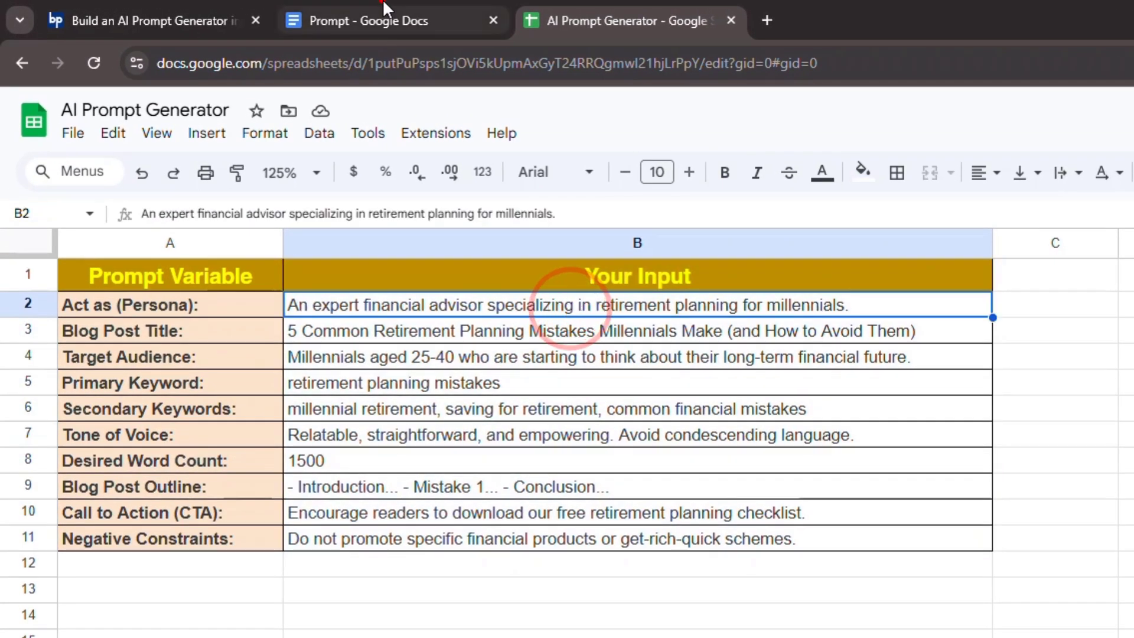
click(137, 262)
click(242, 329)
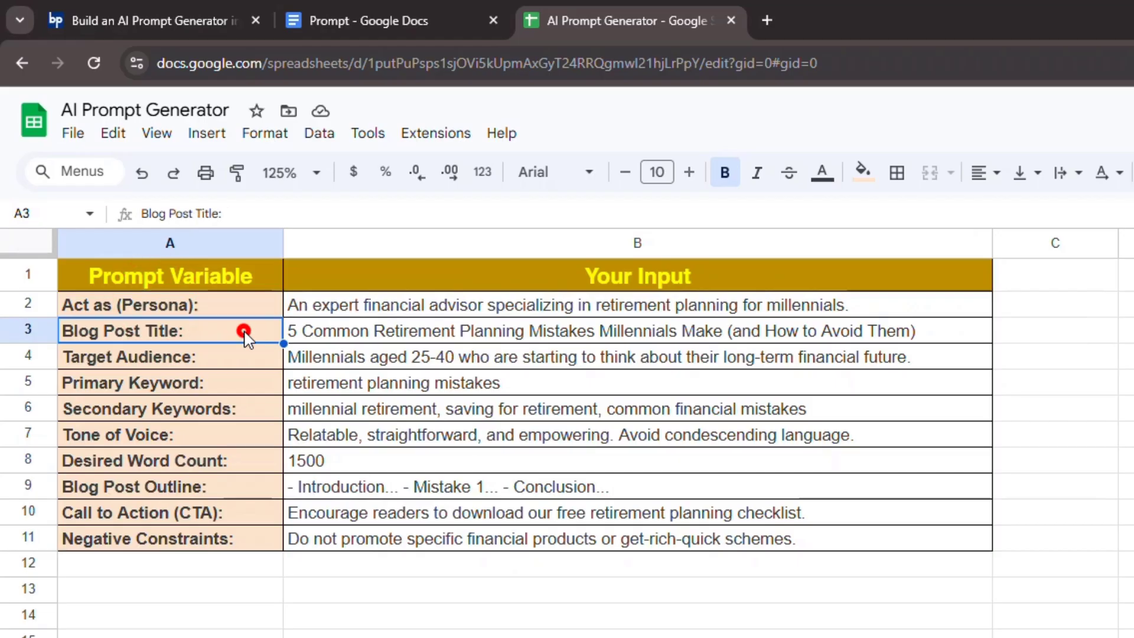
click(244, 358)
click(247, 385)
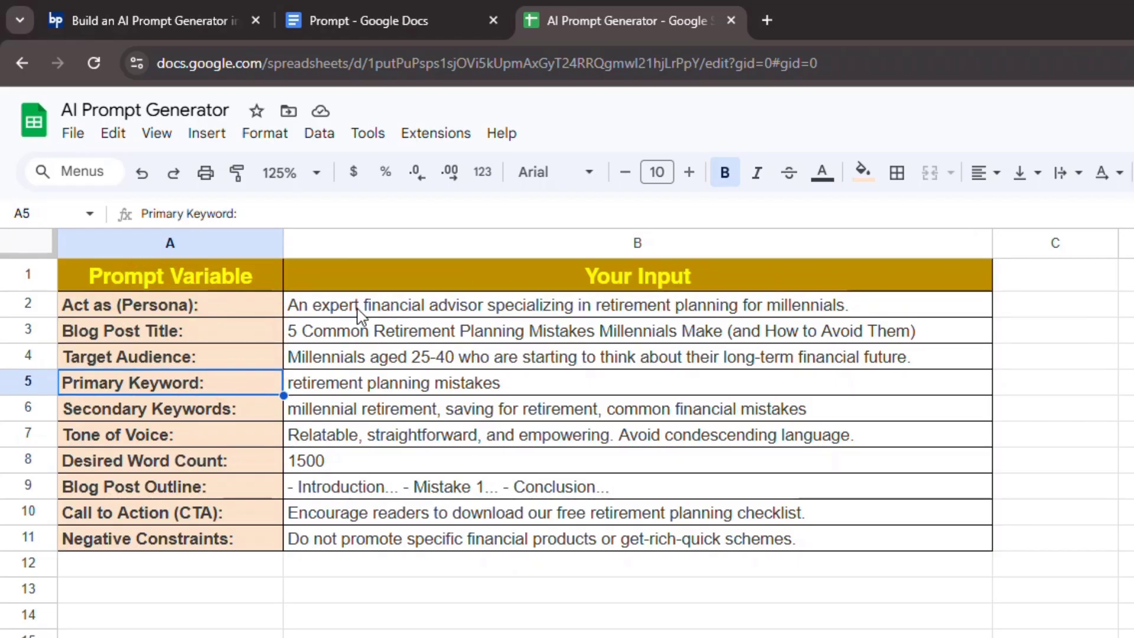
drag(357, 310, 385, 555)
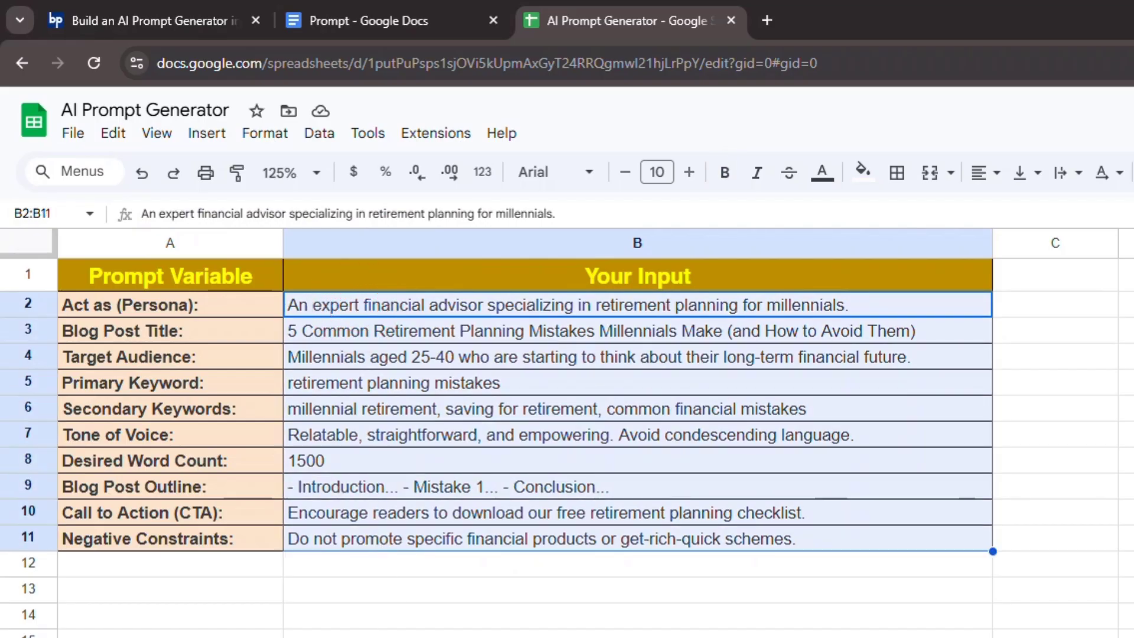
click(522, 633)
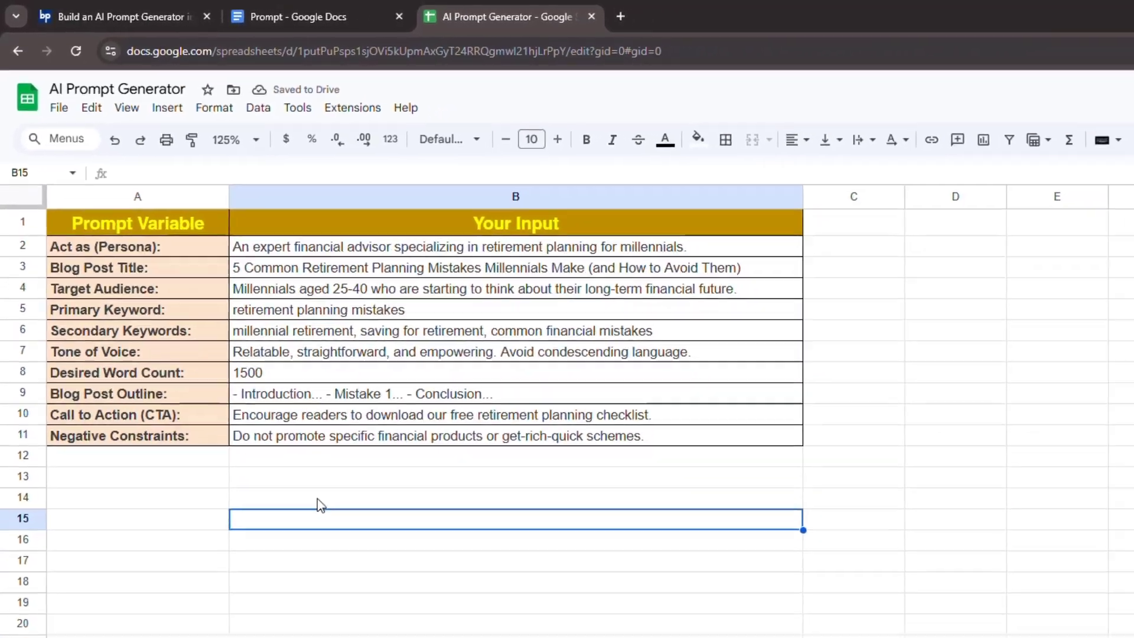
- Copy the entire prompt text from the Prompt document and paste it into cell B14 of the AI Prompt Generator sheet
click(323, 16)
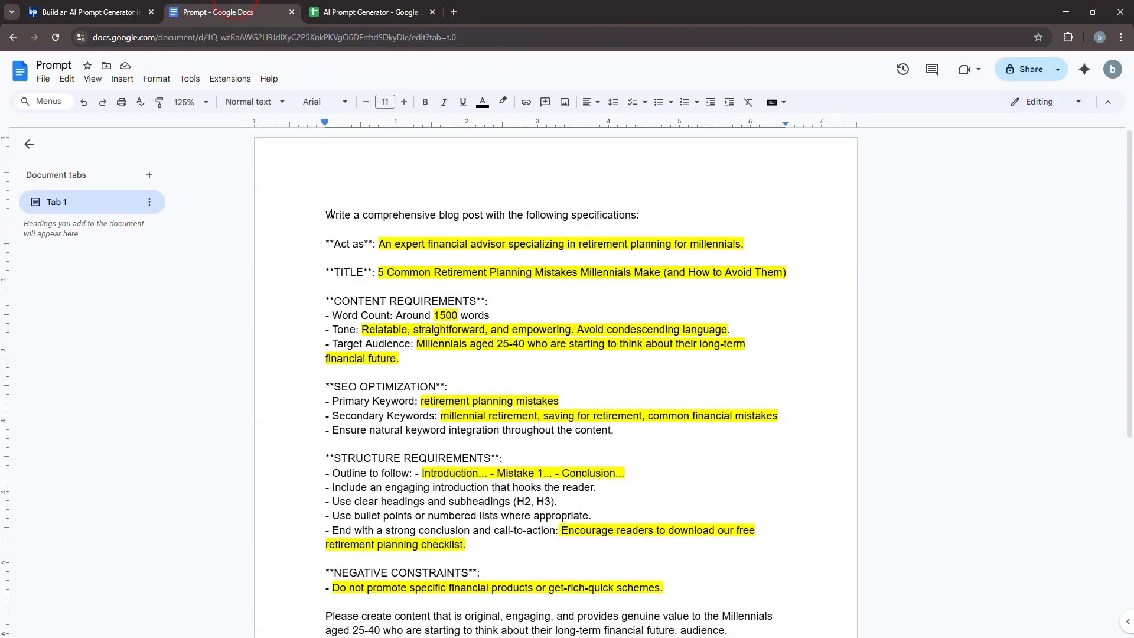
drag(326, 213, 726, 634)
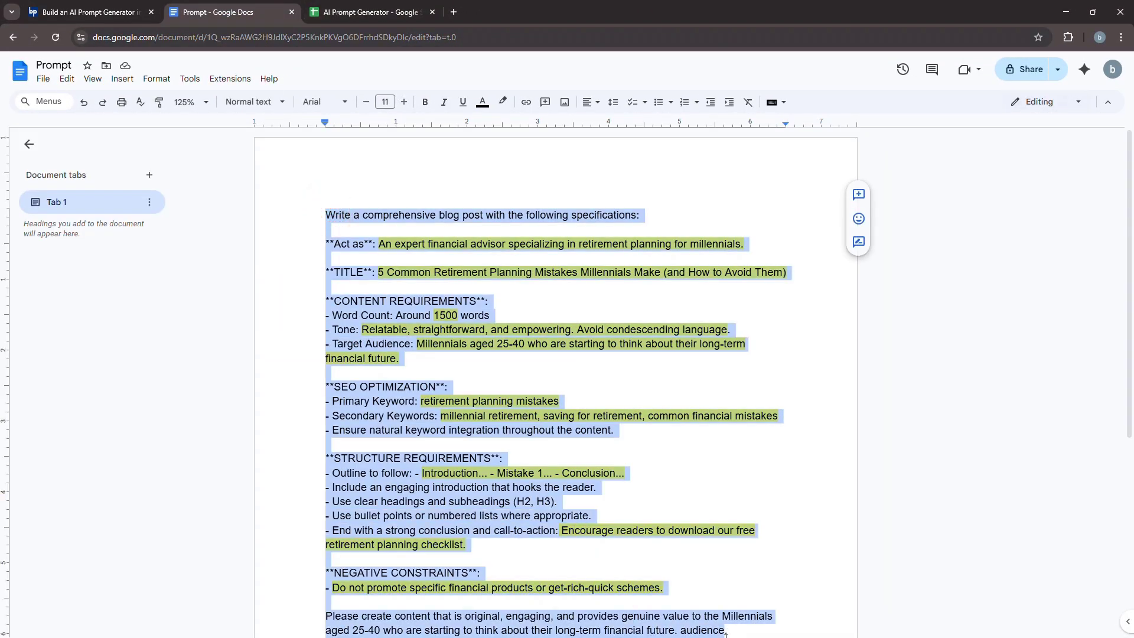
scroll(730, 636, down, 4)
scroll(731, 635, up, 4)
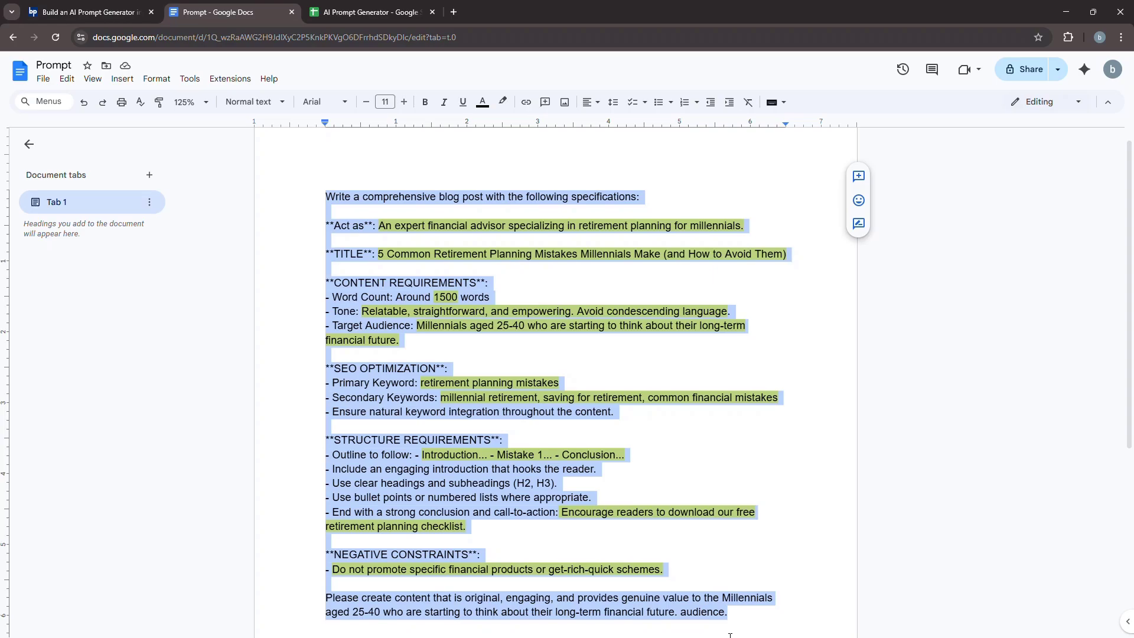
click(374, 7)
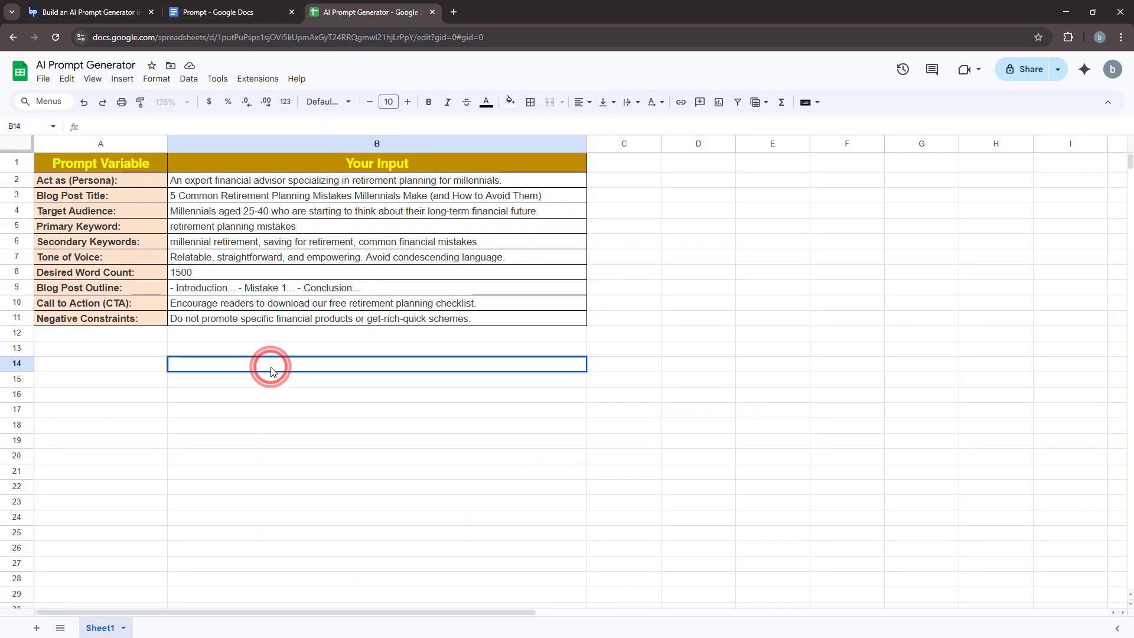
key(ctrl+v)
key(Return)
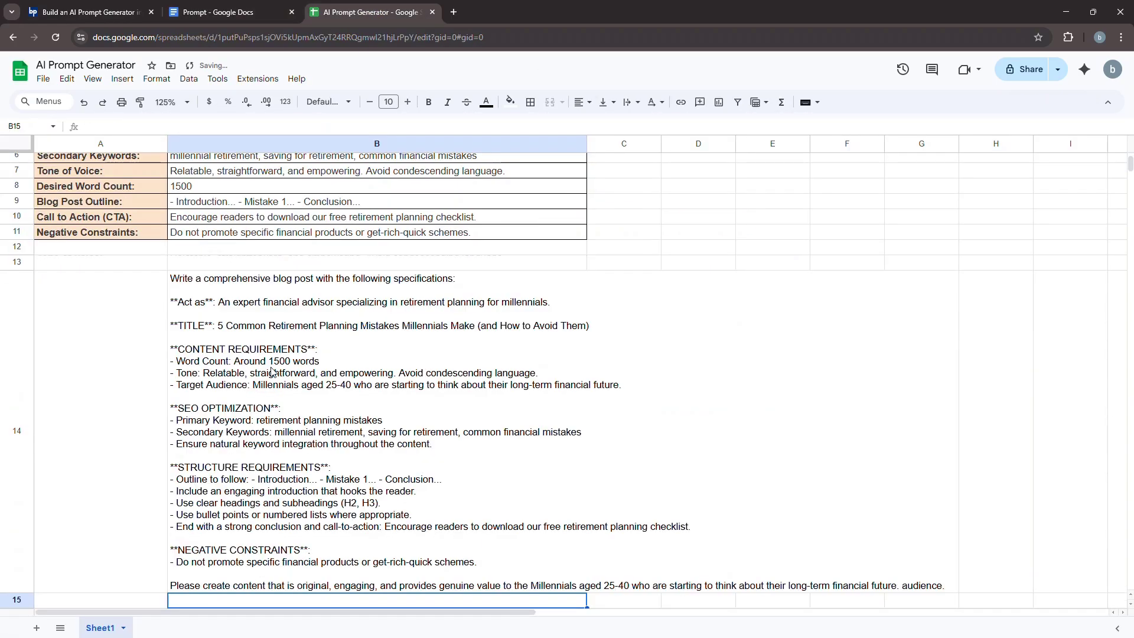
- Paste the formatted "Your AI Prompt" label into A14 and wrap the prompt text in B14
click(404, 406)
click(112, 400)
text(Your AI Prompt ➔)
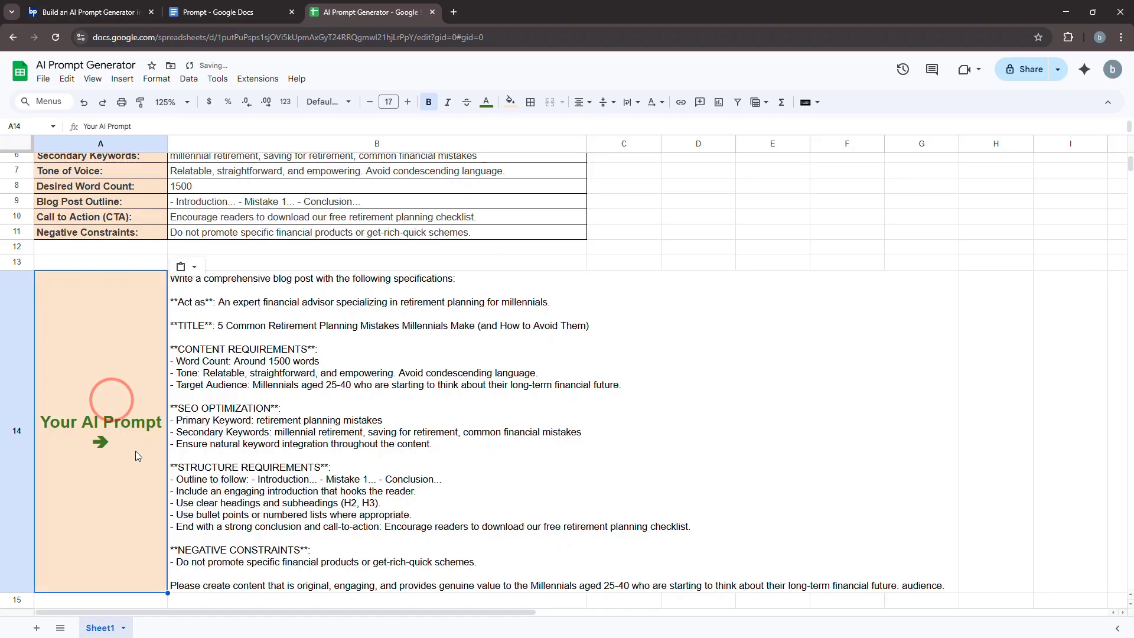
click(419, 383)
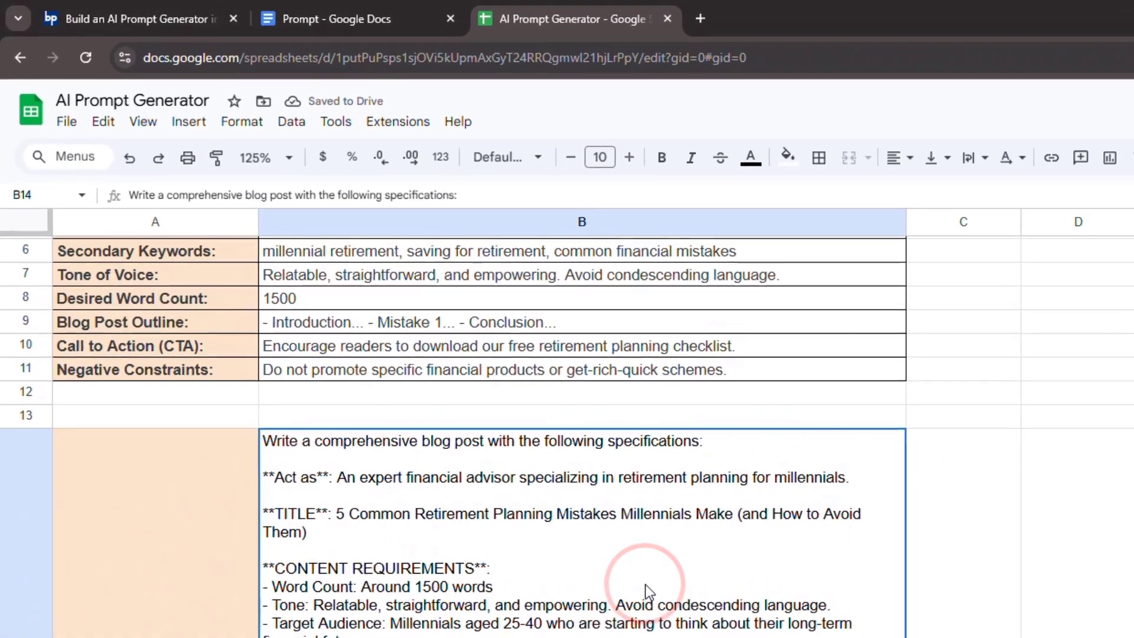
- Turn the prompt in B14 into a text formula by adding =" before it and a closing quotation mark after it
scroll(417, 380, up, 2)
double_click(327, 566)
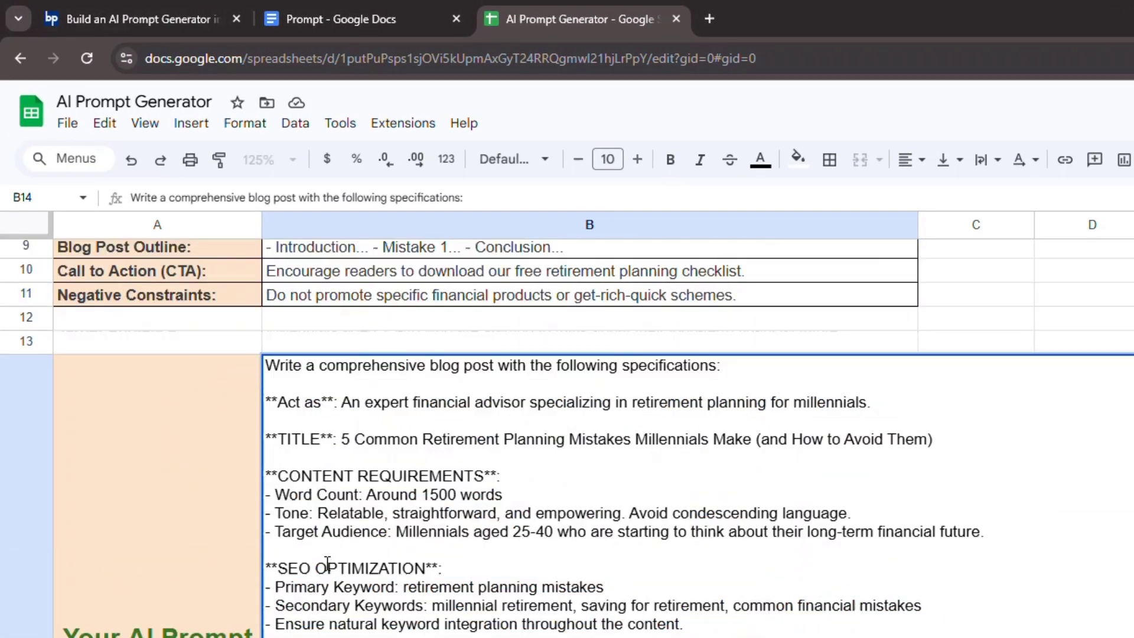
click(267, 362)
text(=")
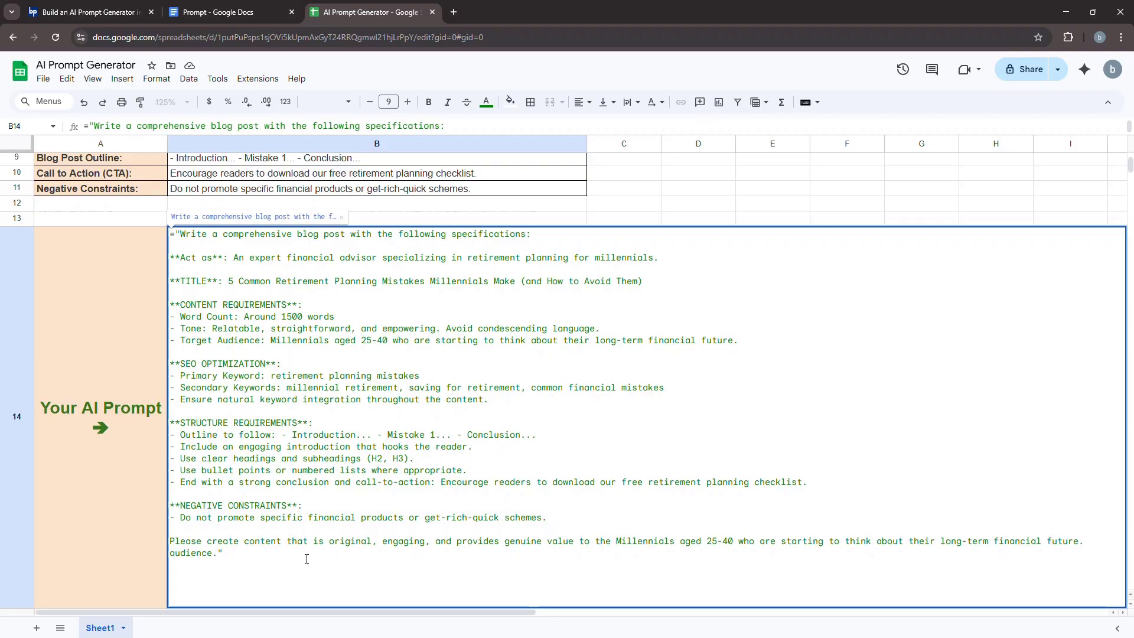
key(Return)
click(265, 349)
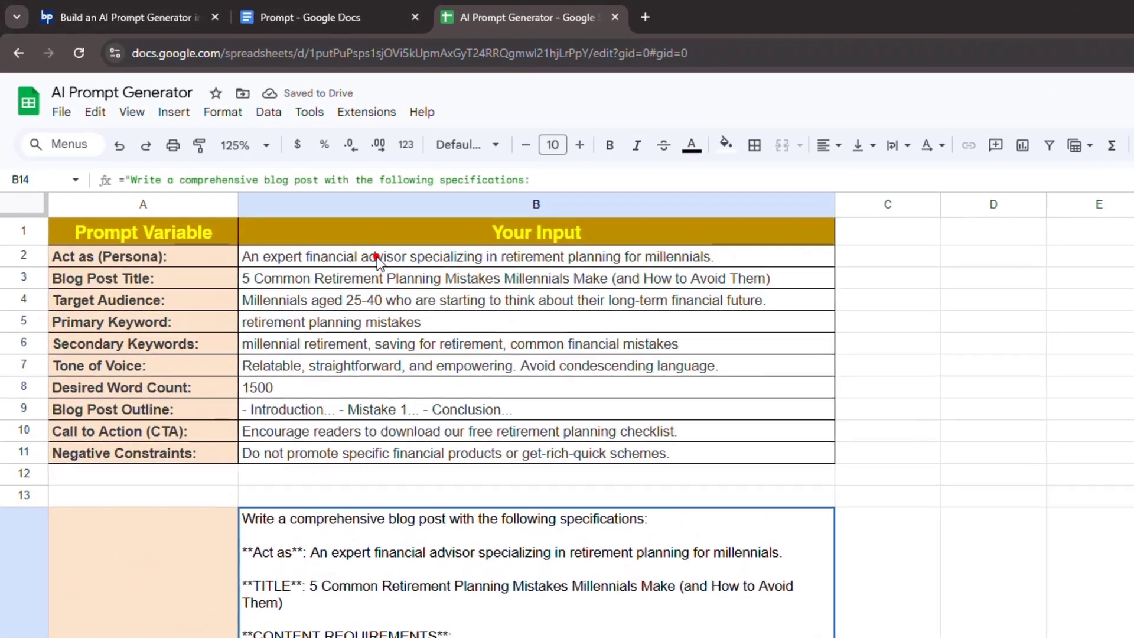
- Replace the "Act as" persona text in the B14 formula with the cell reference "&B2&"
click(265, 179)
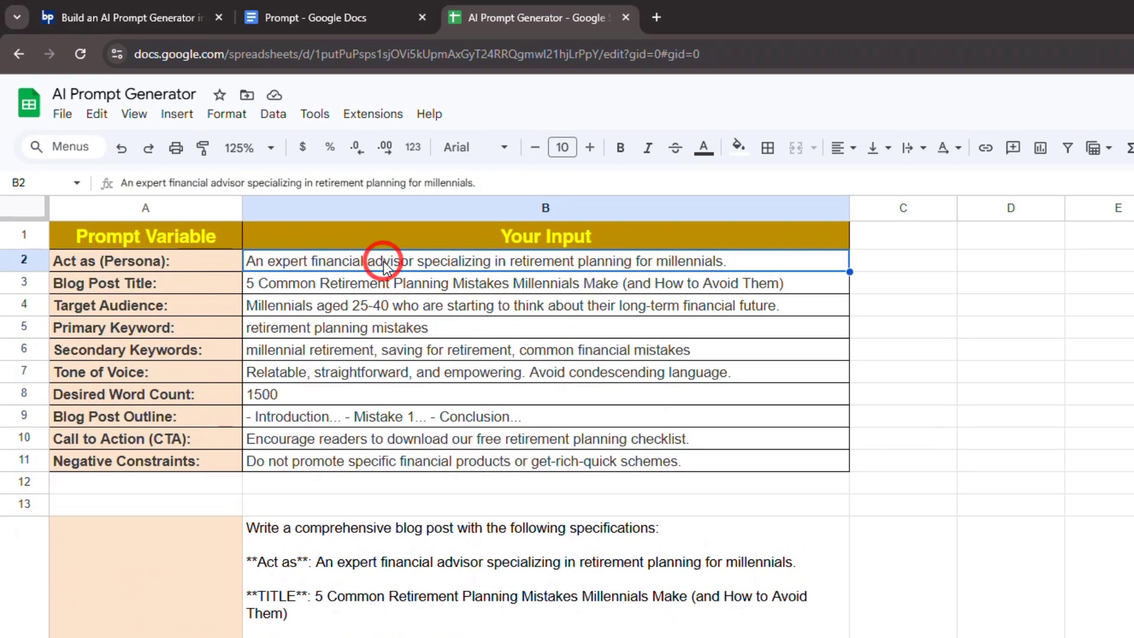
double_click(324, 562)
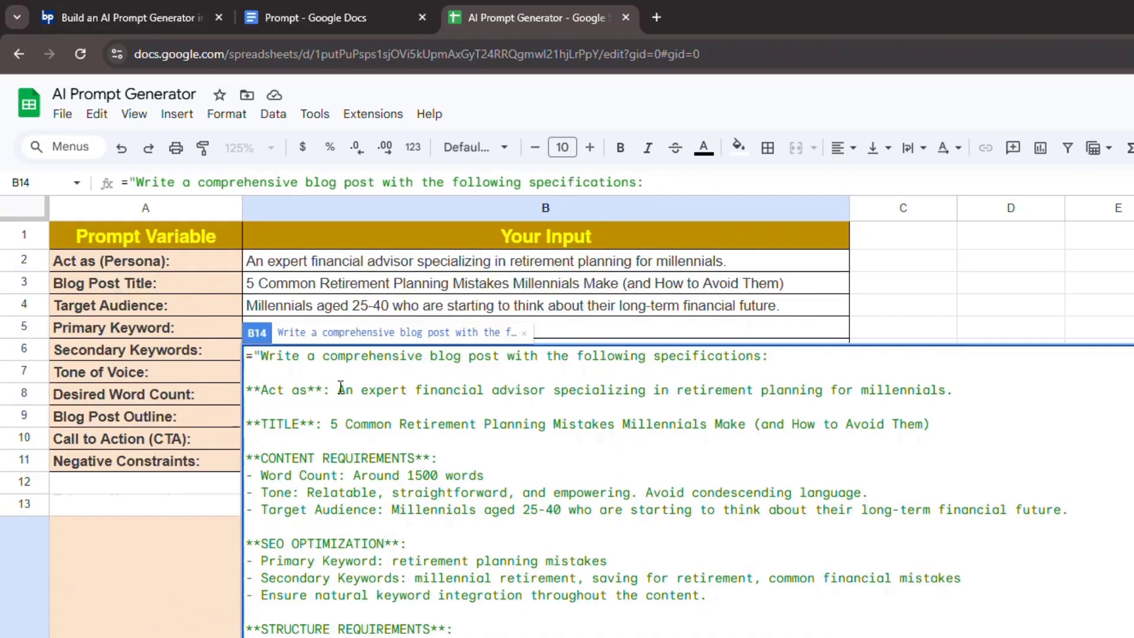
drag(339, 387, 953, 390)
key(BackSpace)
text(")
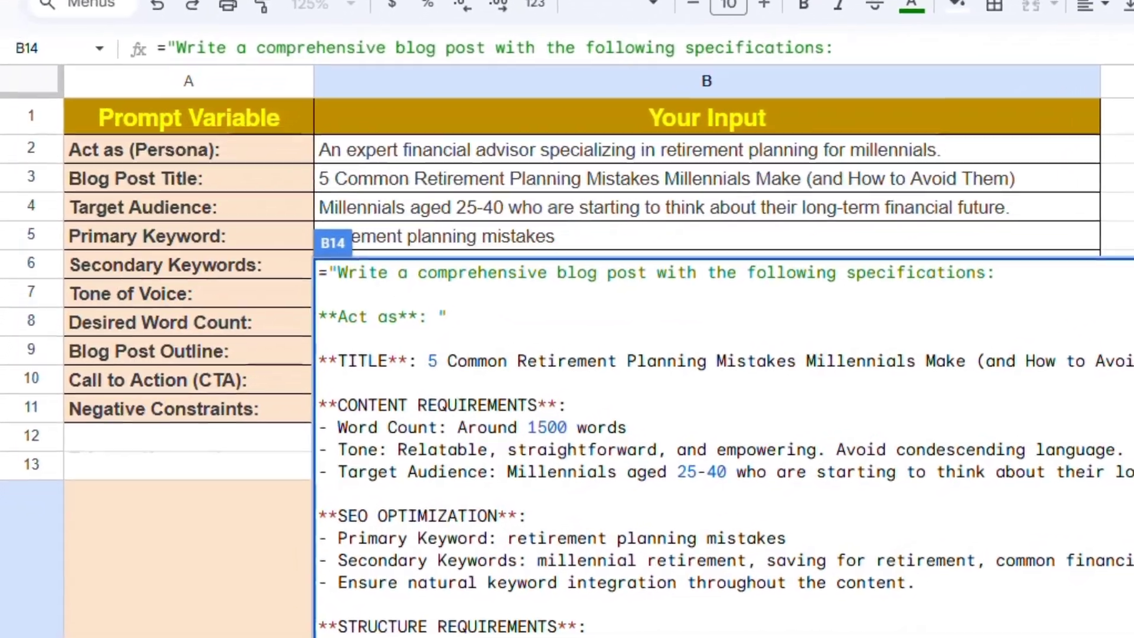
text(&)
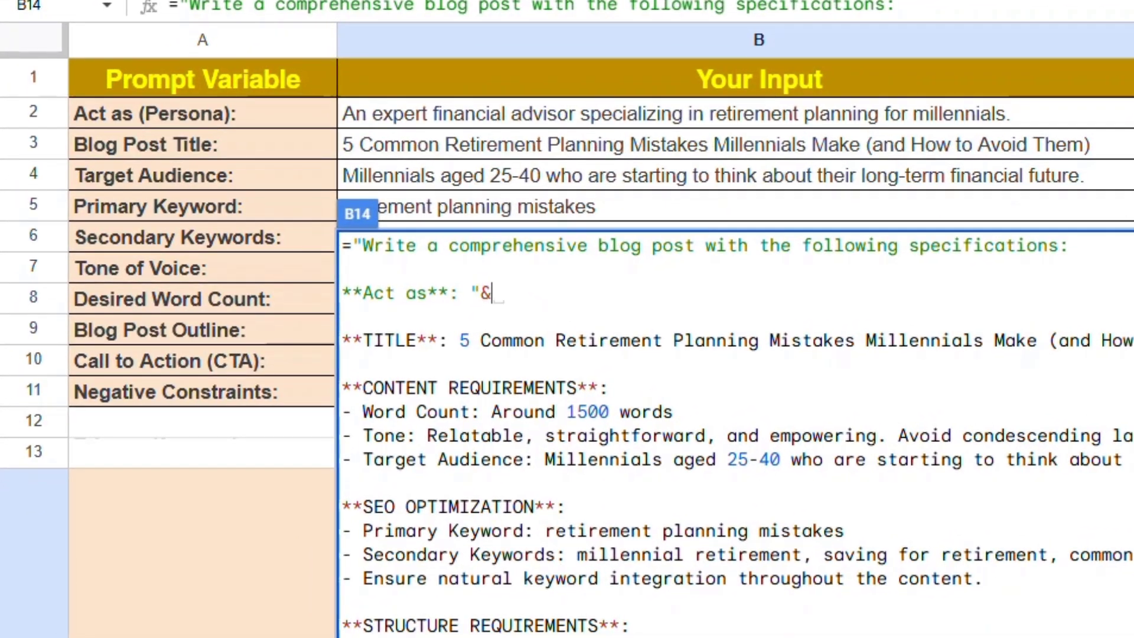
click(899, 124)
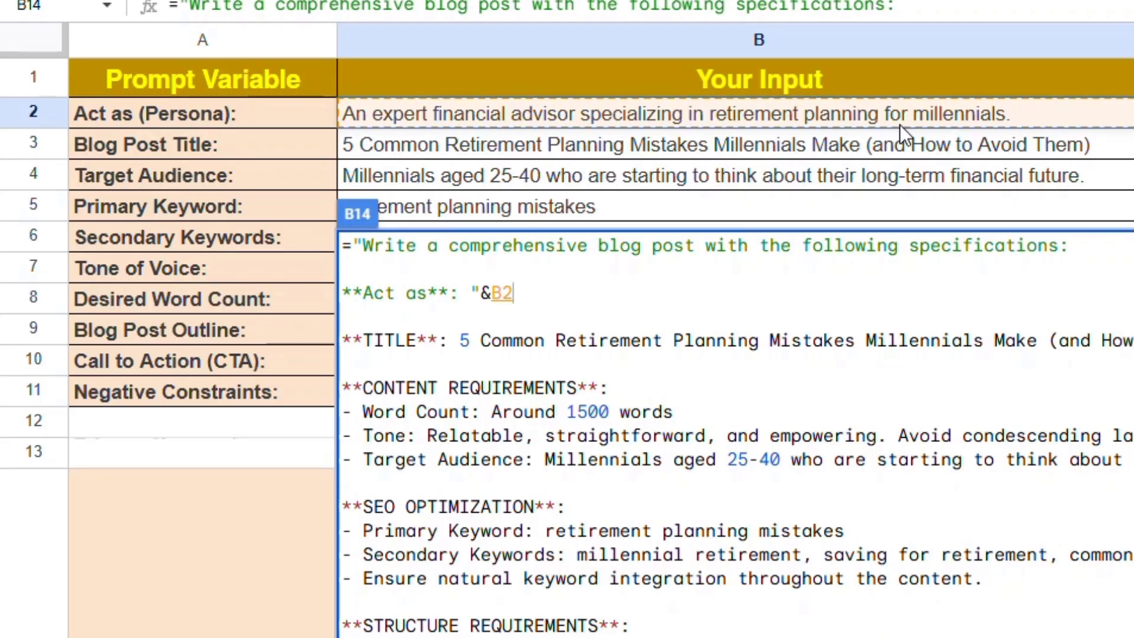
text(&")
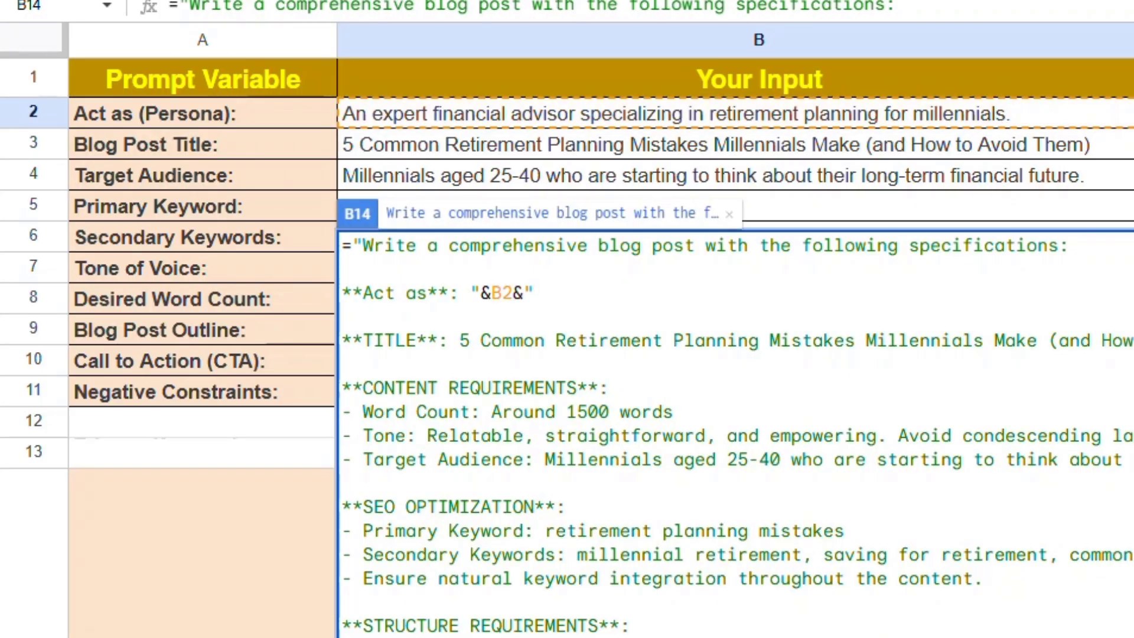
key(Return)
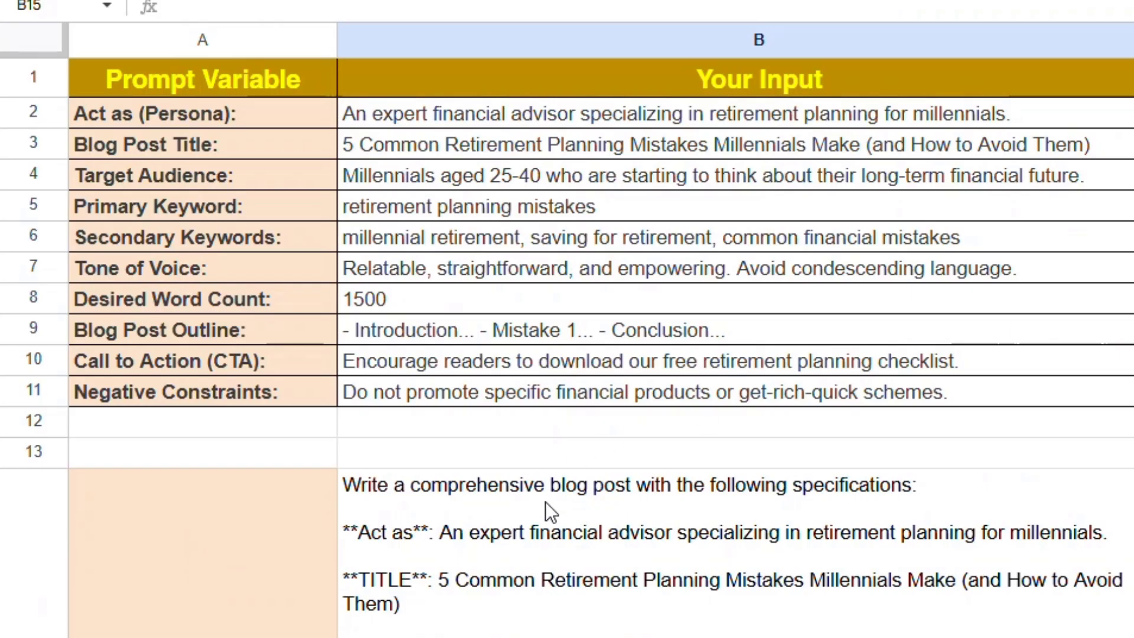
- Test the persona link by clearing B2 and checking the prompt in B14, and undo the deletion
click(588, 540)
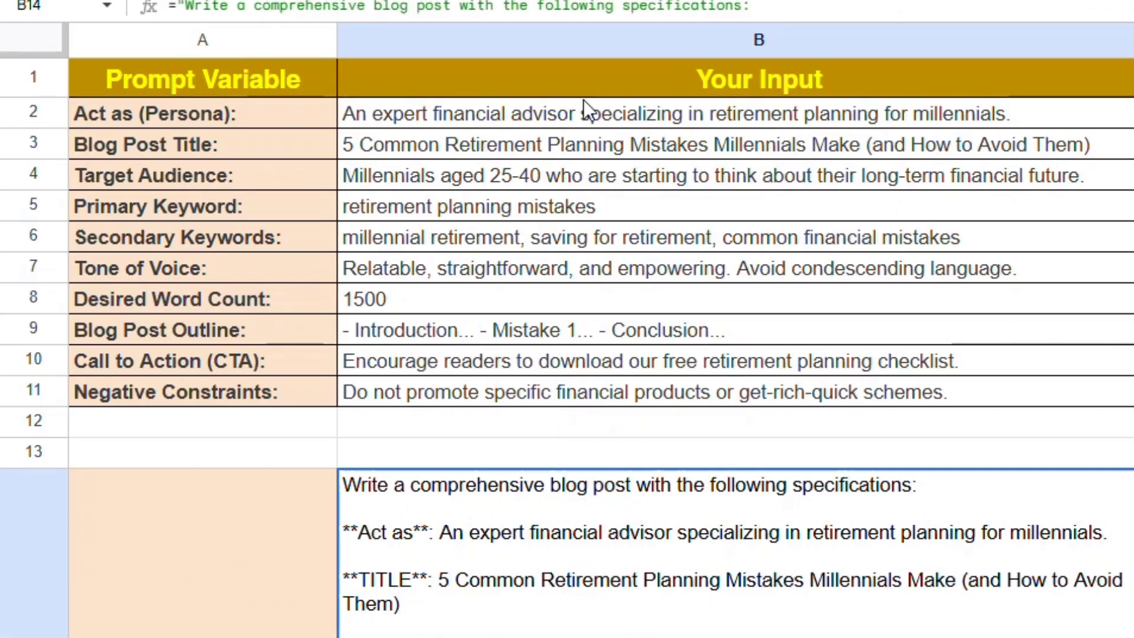
click(588, 117)
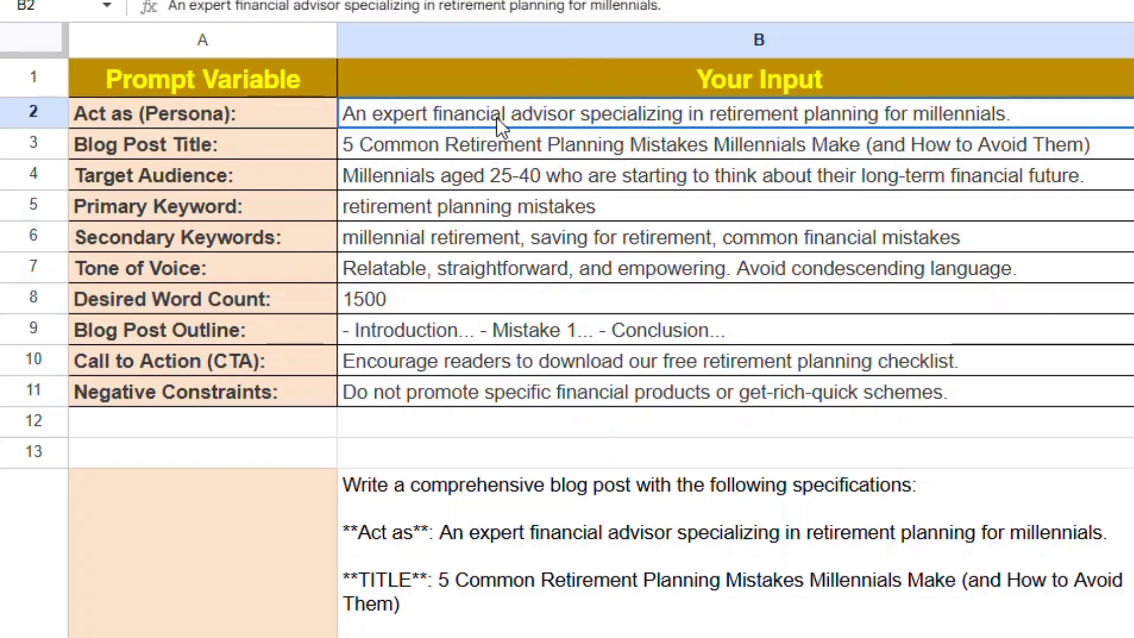
key(Delete)
click(516, 543)
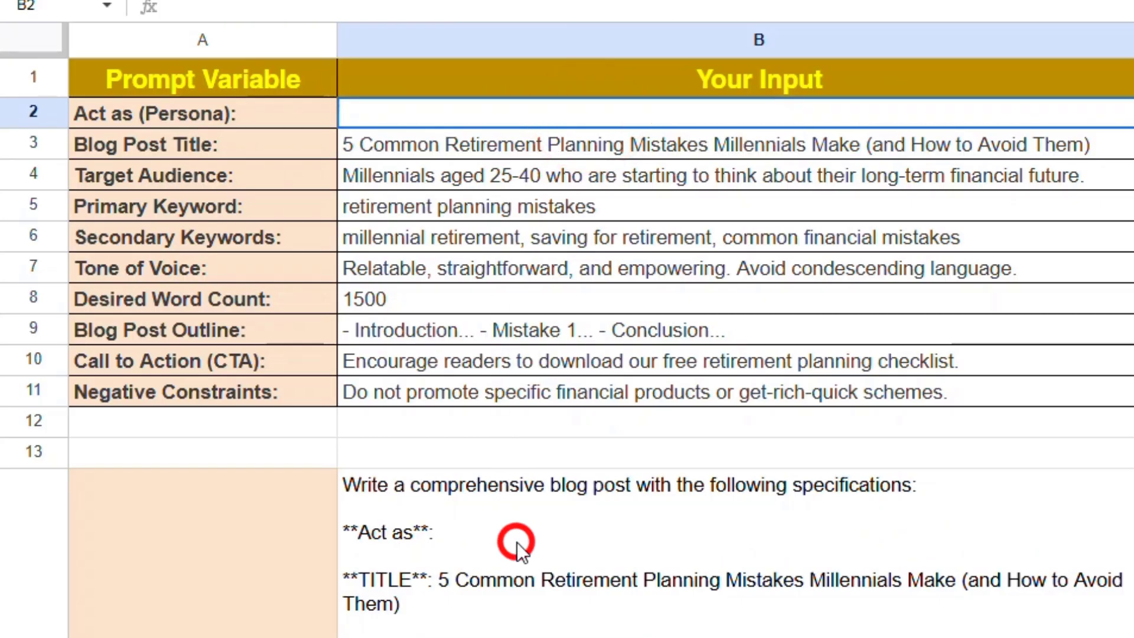
key(ctrl+z)
- Replace the blog post title text after TITLE in the B14 formula with a reference to B3
double_click(566, 537)
scroll(467, 341, up, 5)
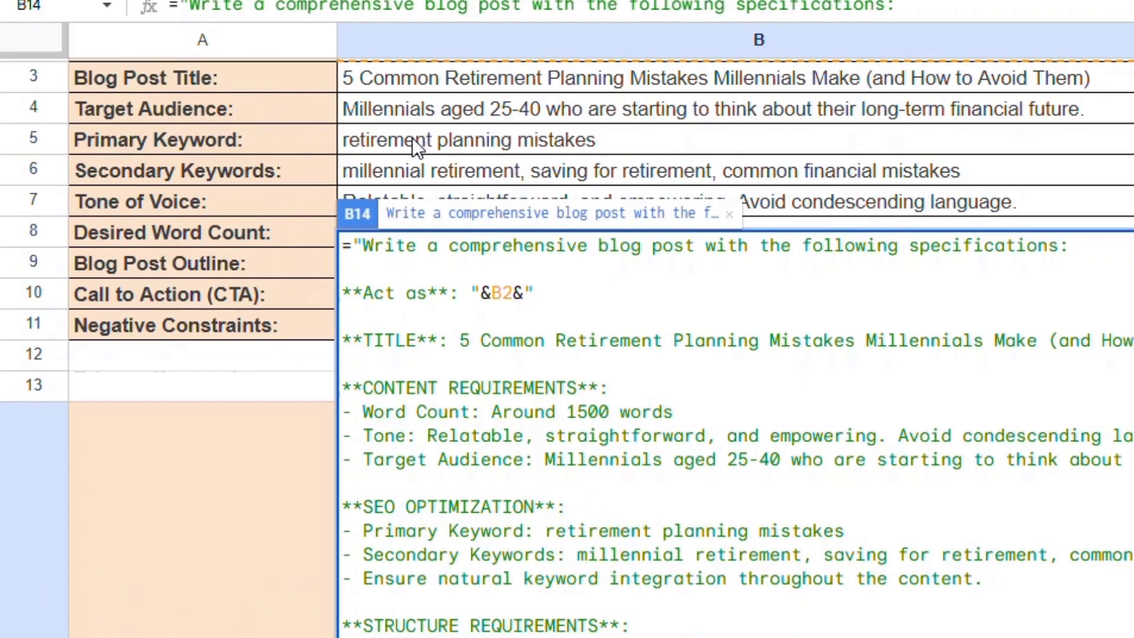
drag(462, 343, 1006, 223)
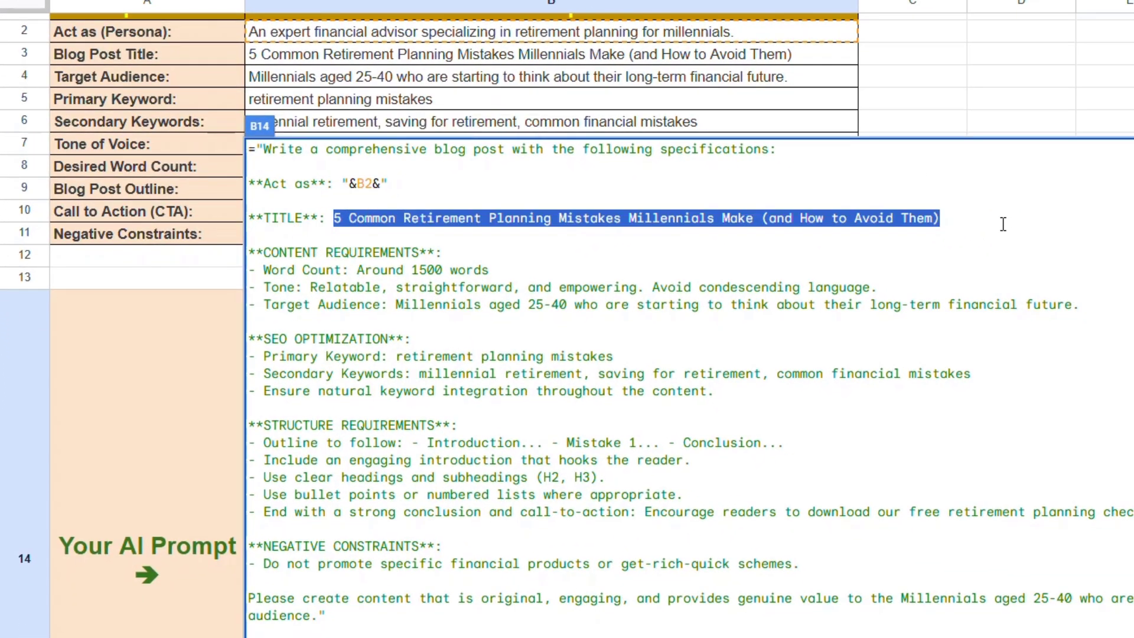
text("&)
click(767, 52)
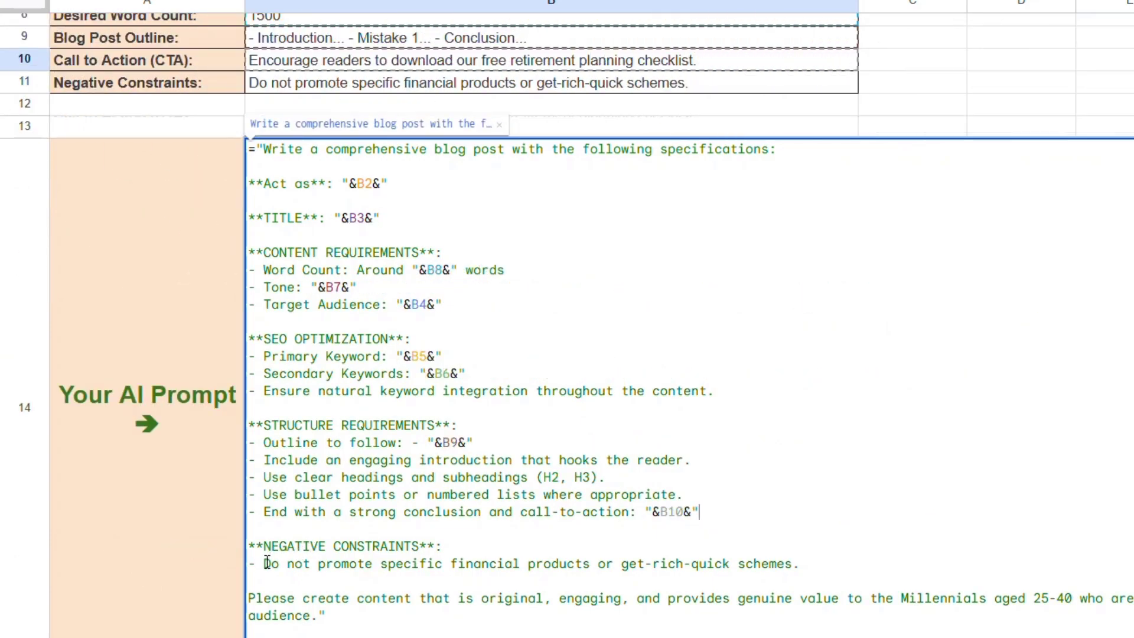
- Replace the negative constraints text in the B14 formula with the cell reference "&B11&" and commit the formula
drag(267, 563, 810, 568)
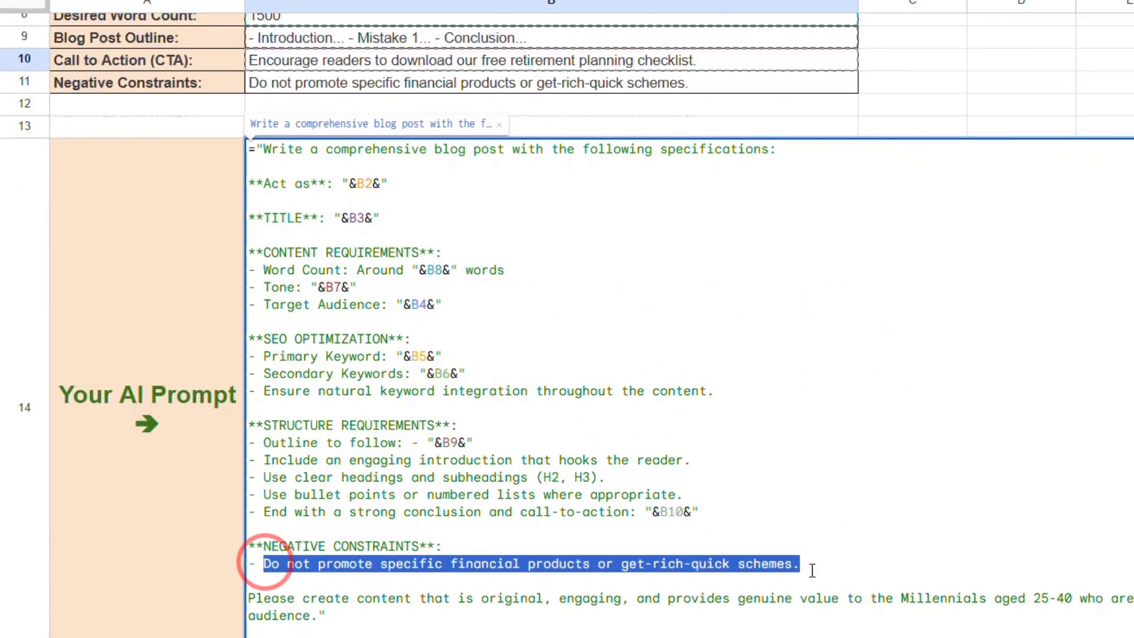
key(BackSpace)
text(")
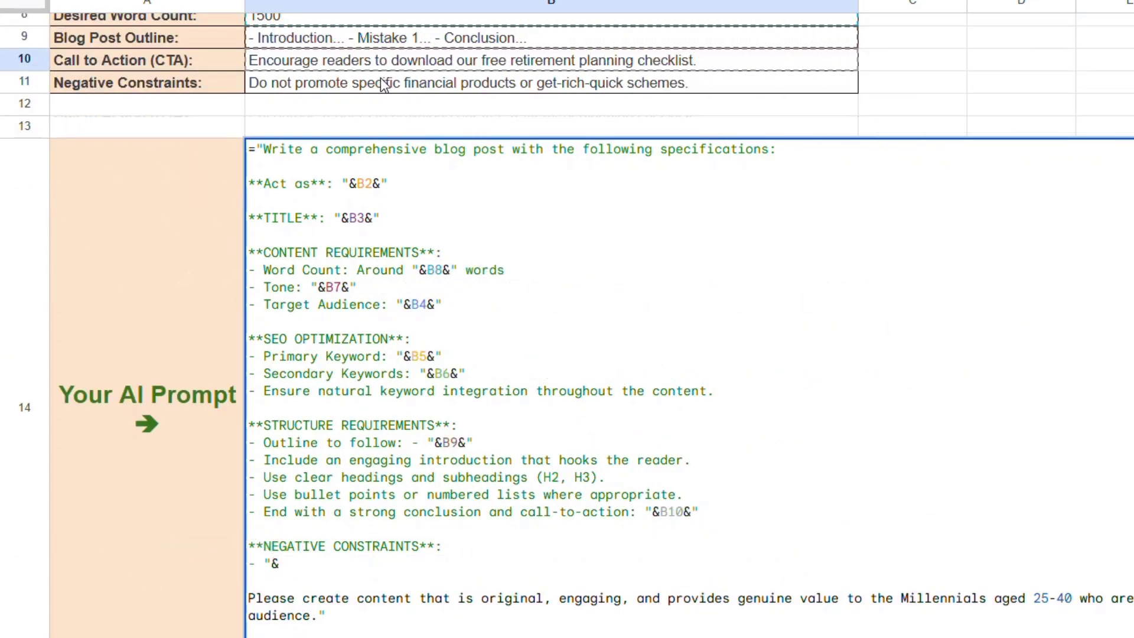
text(&)
click(380, 78)
text(&")
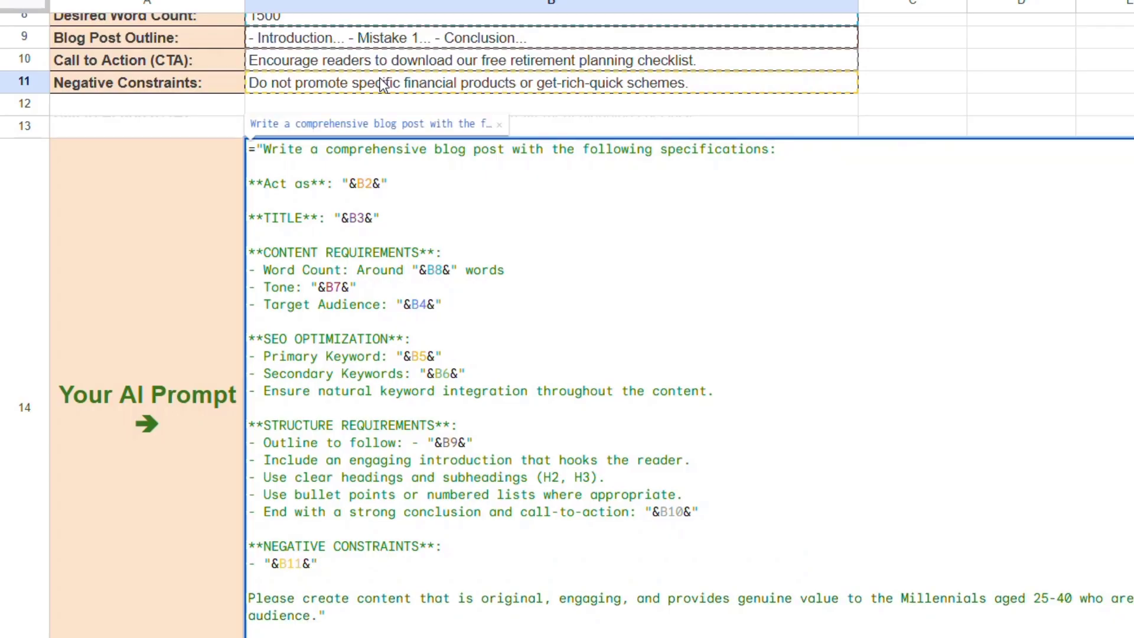
key(Return)
- Set the desired word count in B8 to 2500 and check the updated prompt in B14
scroll(381, 85, up, 3)
click(406, 189)
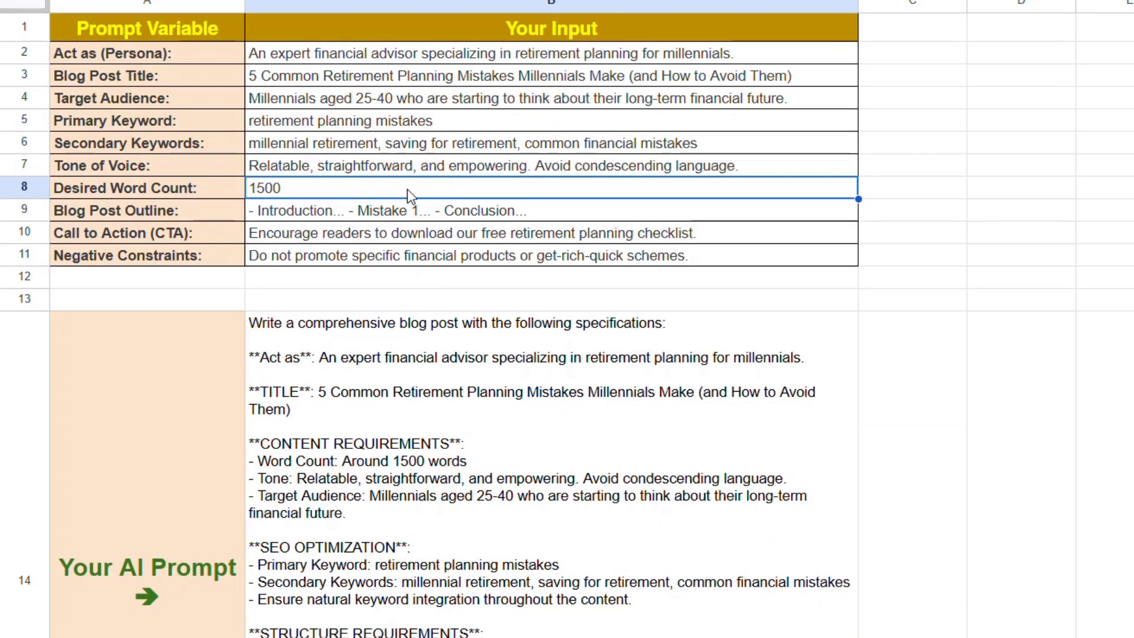
text(2500)
key(Return)
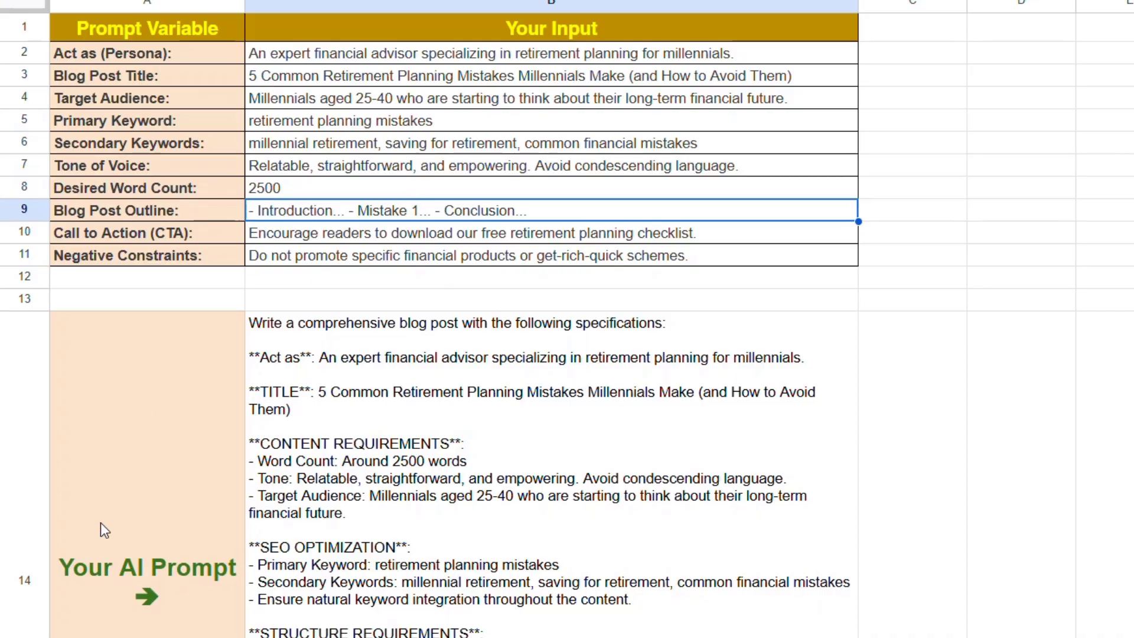
scroll(739, 237, down, 3)
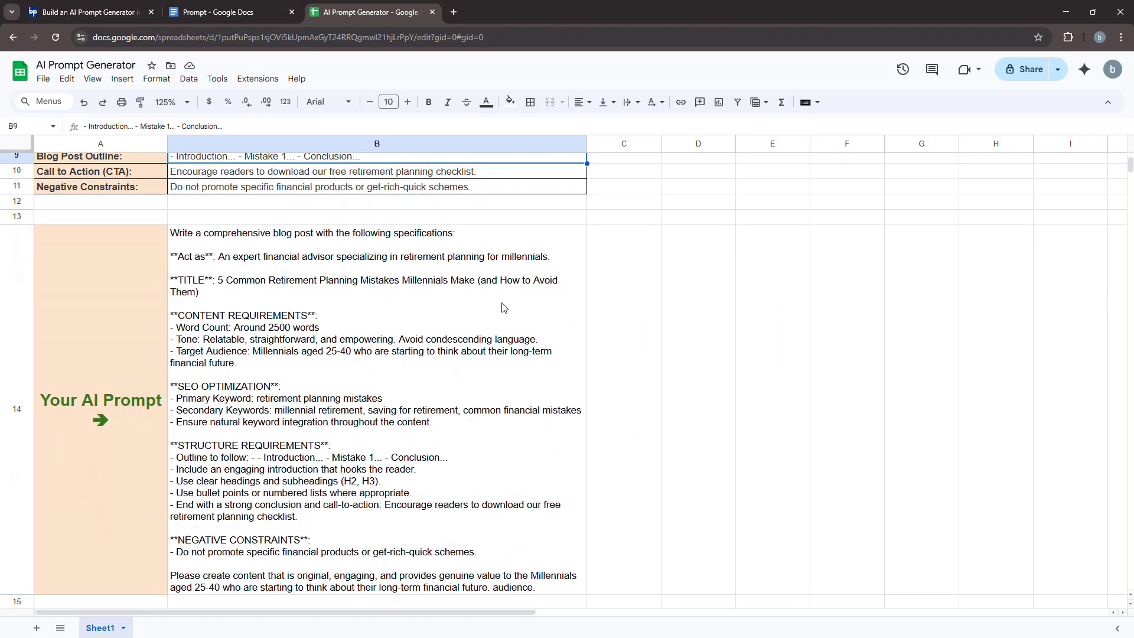
scroll(503, 307, down, 1)
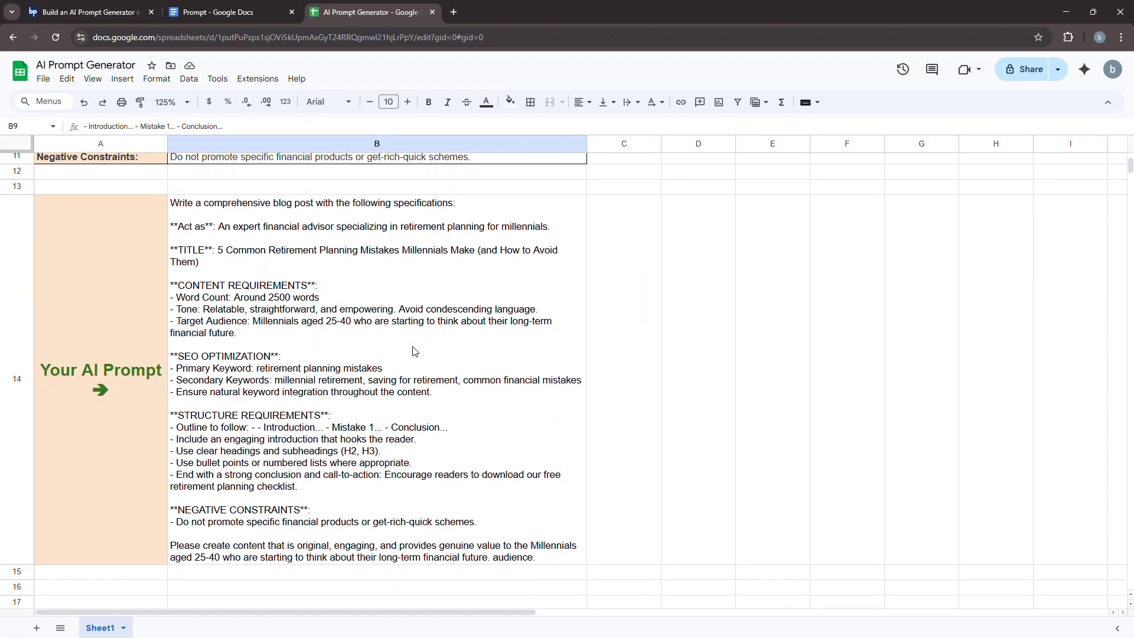
- Copy the generated prompt from B14 and submit it to Google Gemini in a new browser tab
right_click(292, 188)
click(381, 223)
click(454, 12)
text(gemin)
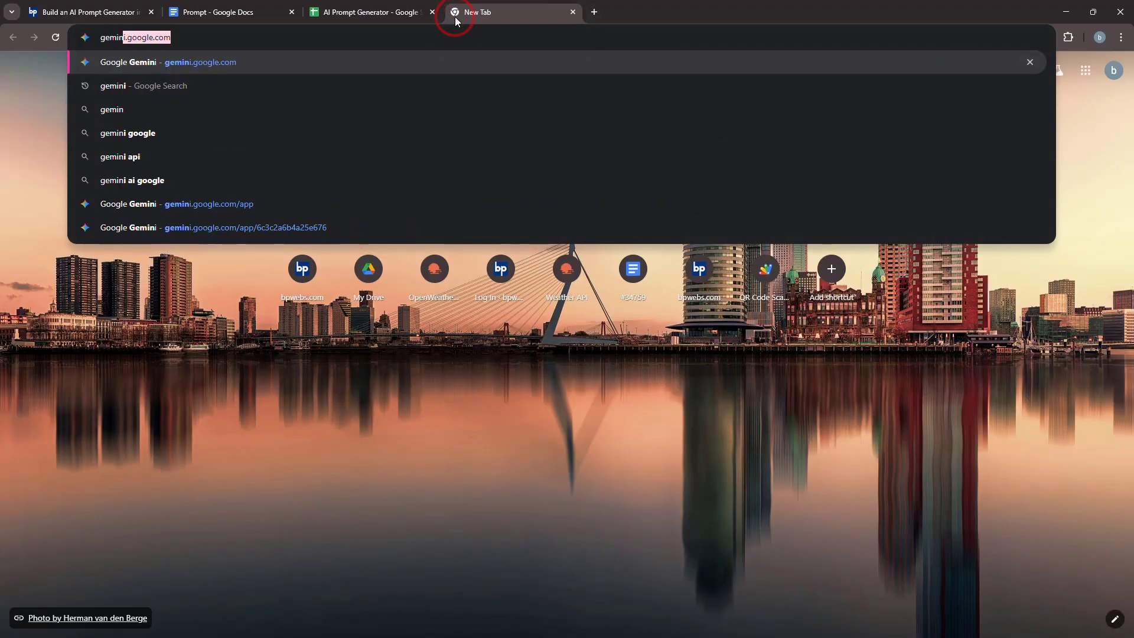
key(Return)
key(ctrl+v)
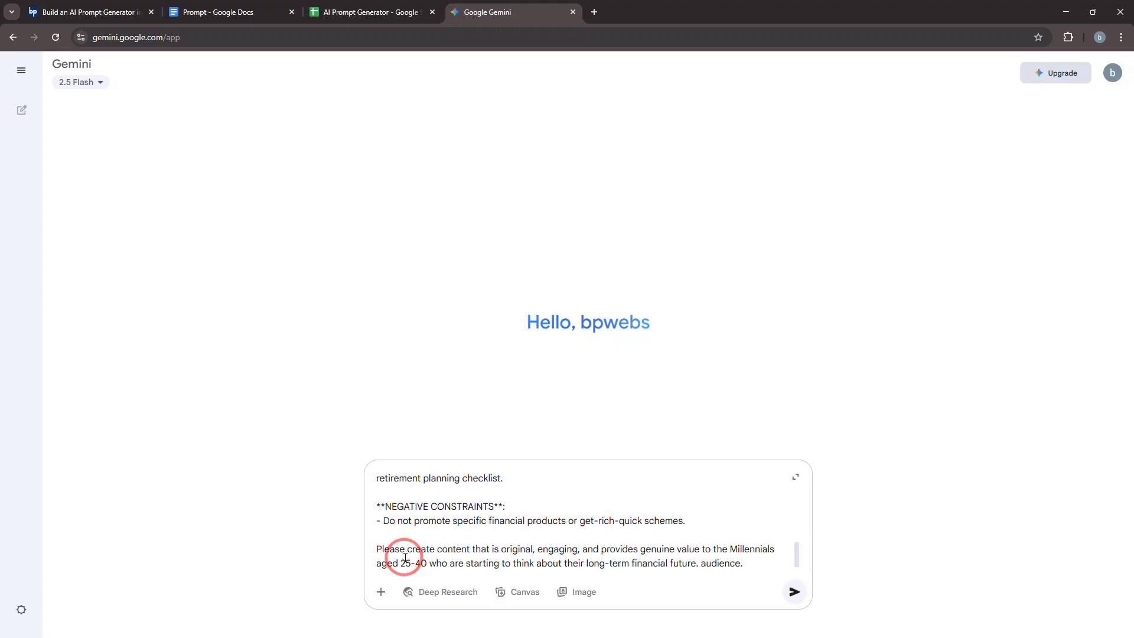
click(795, 592)
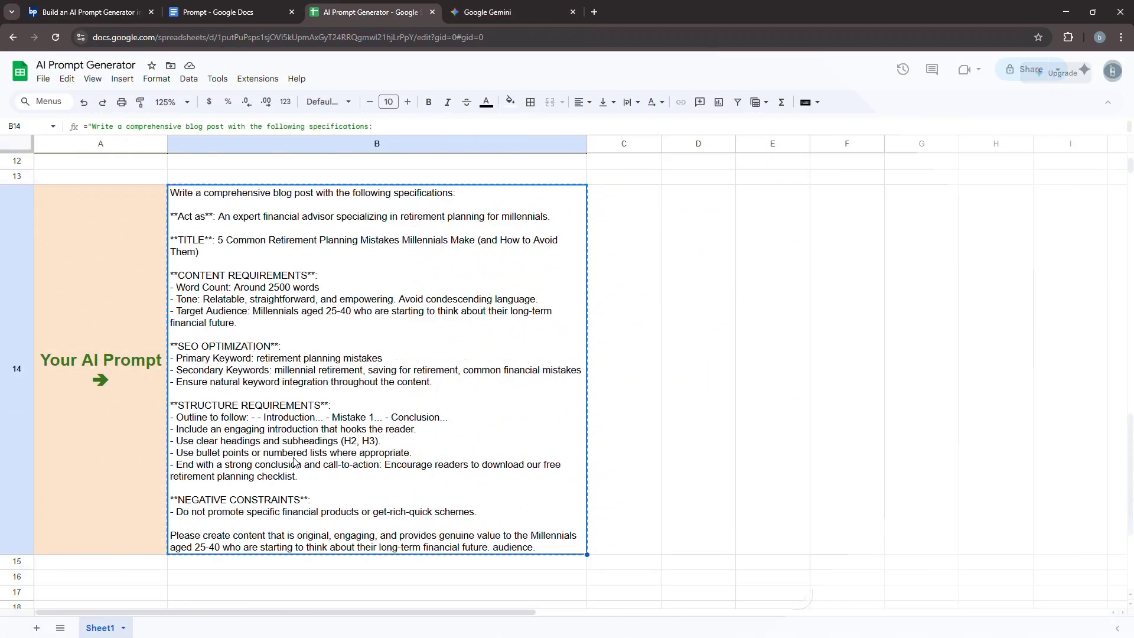
scroll(294, 461, up, 3)
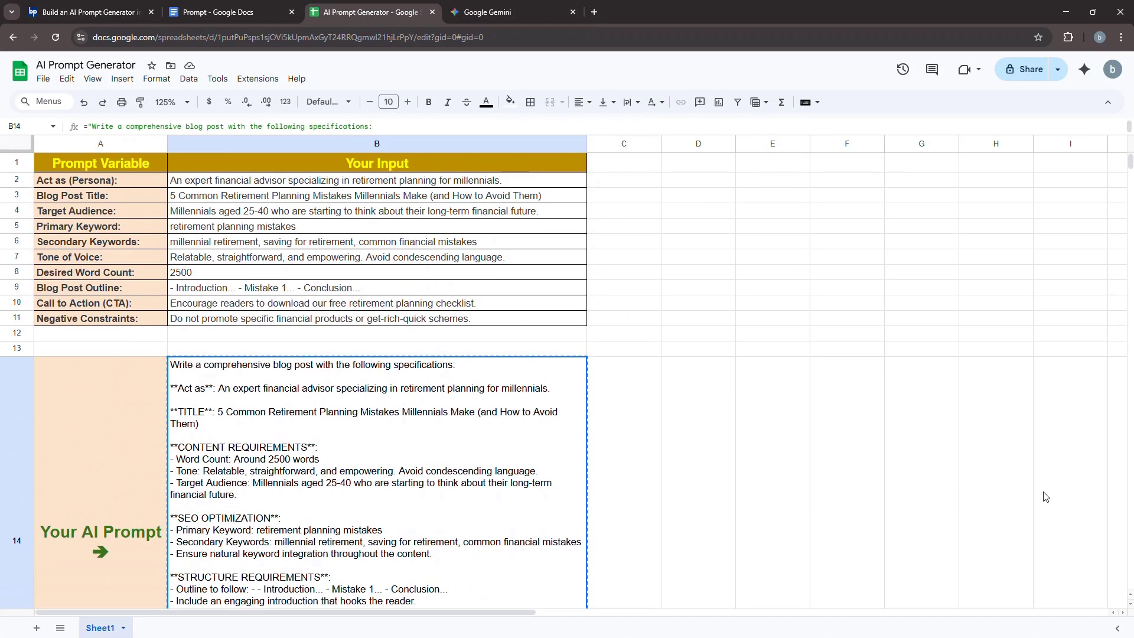
- Back in the AI Prompt Generator sheet, begin a formula in C2 with =IF(ISBLANK(B2), as the blank test
click(624, 180)
text(=IF(ISBLANK()
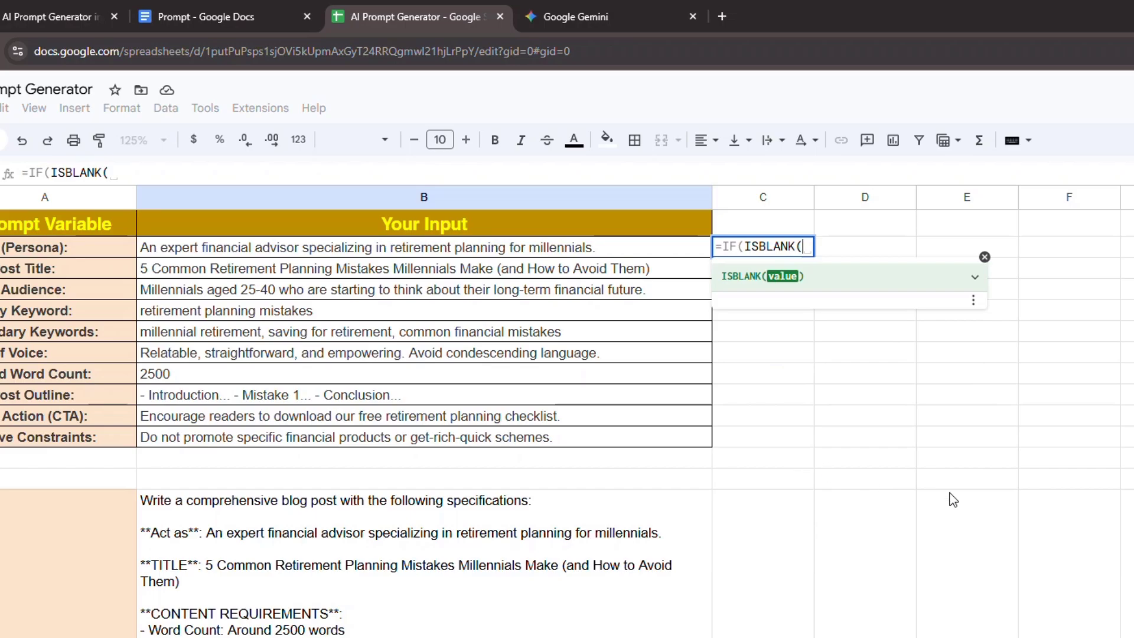
click(638, 247)
text(),)
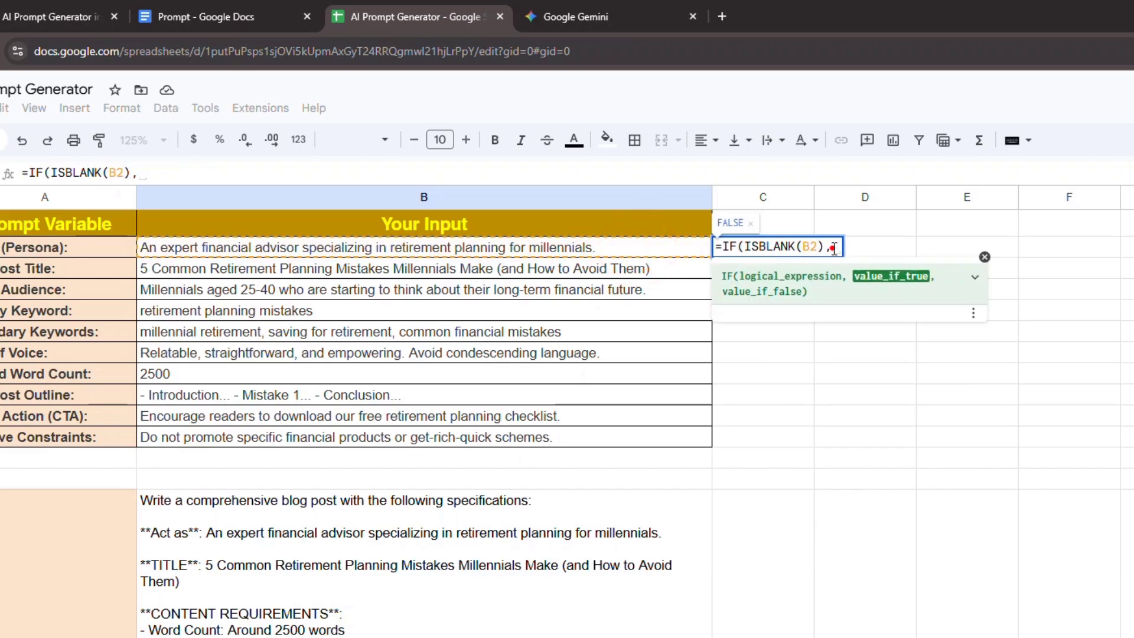
- Add the red circle emoji in quotation marks as the value-if-true argument of the C2 formula
click(74, 107)
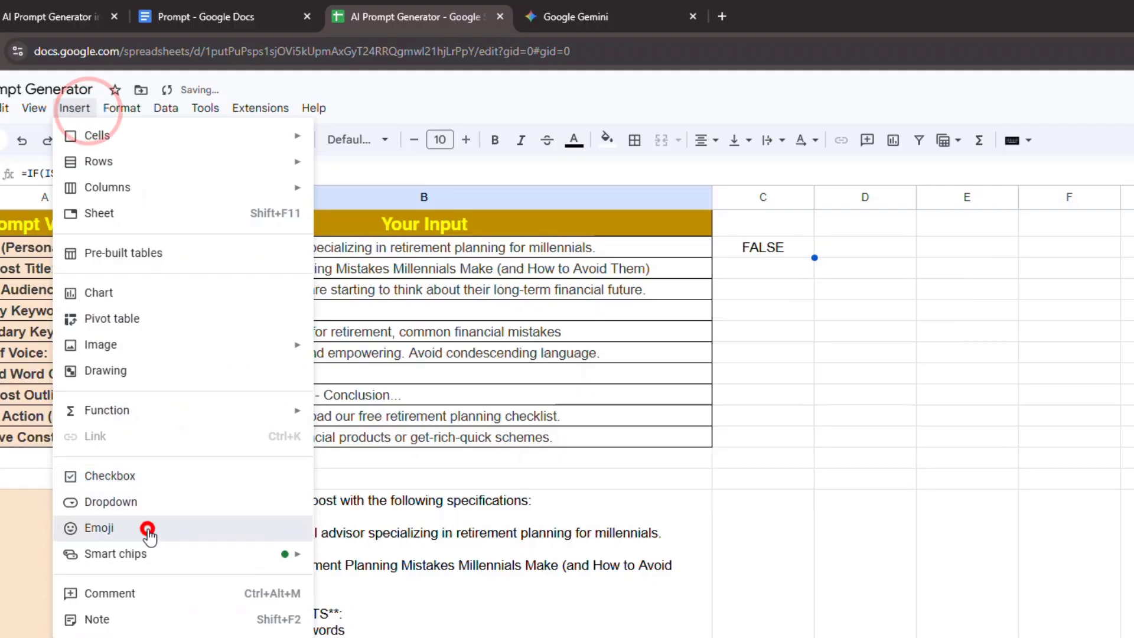
click(148, 529)
text(r)
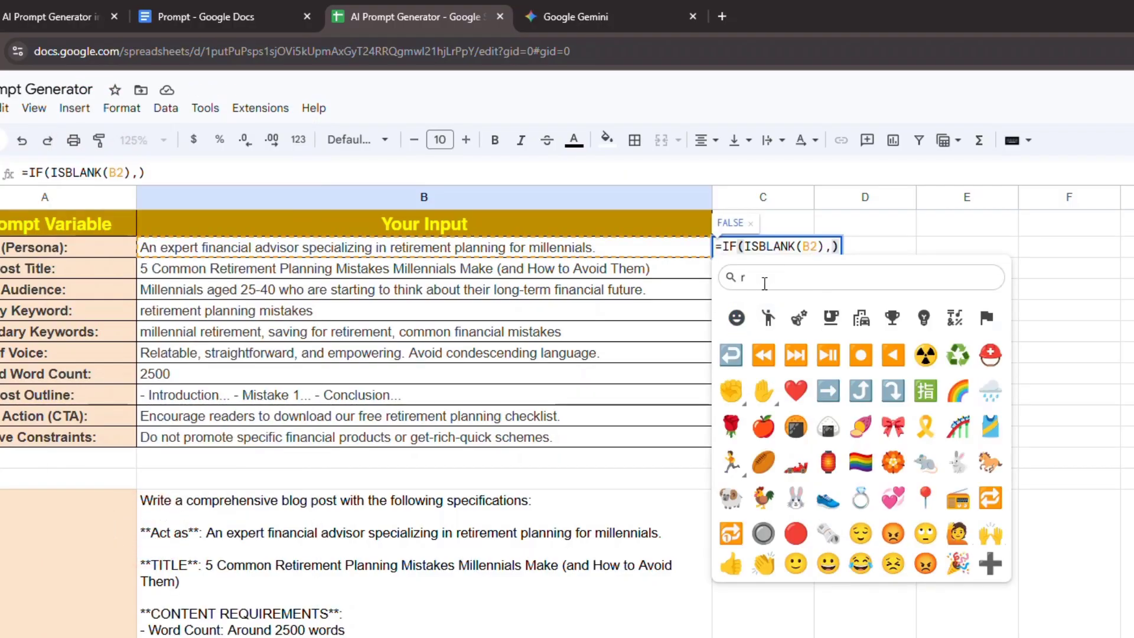
text(ed)
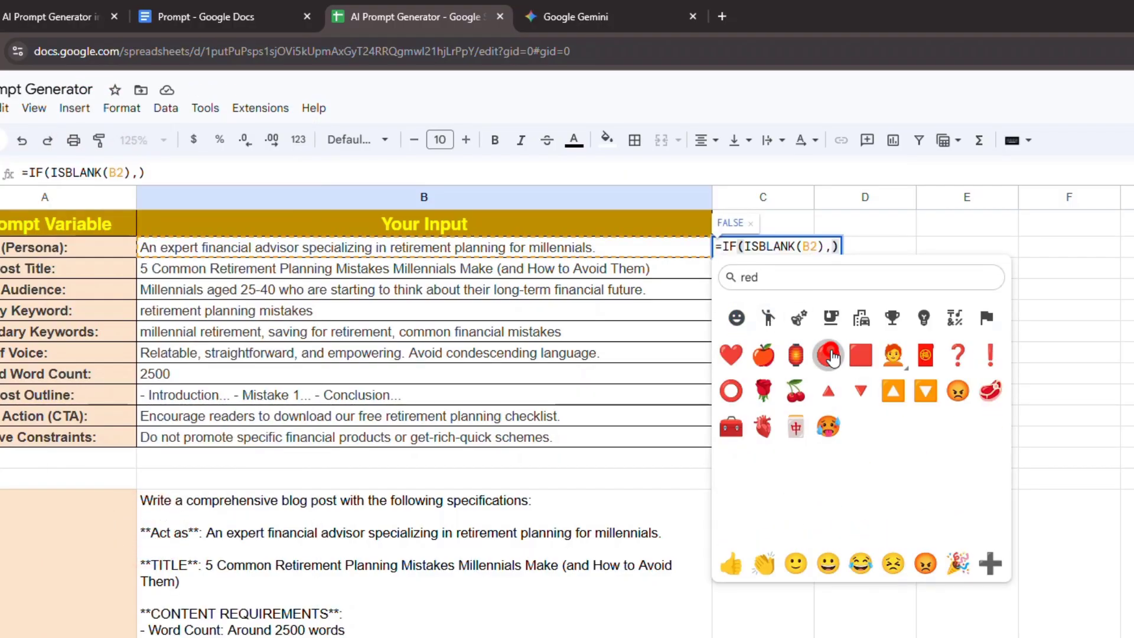
click(830, 356)
double_click(848, 248)
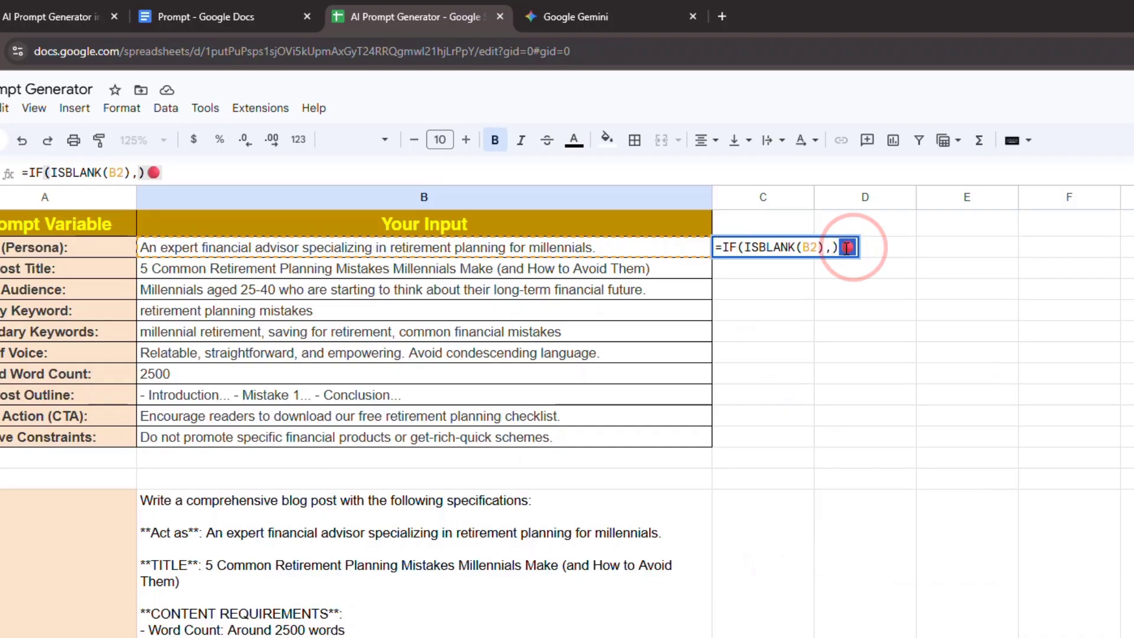
key(BackSpace)
click(831, 248)
text("")
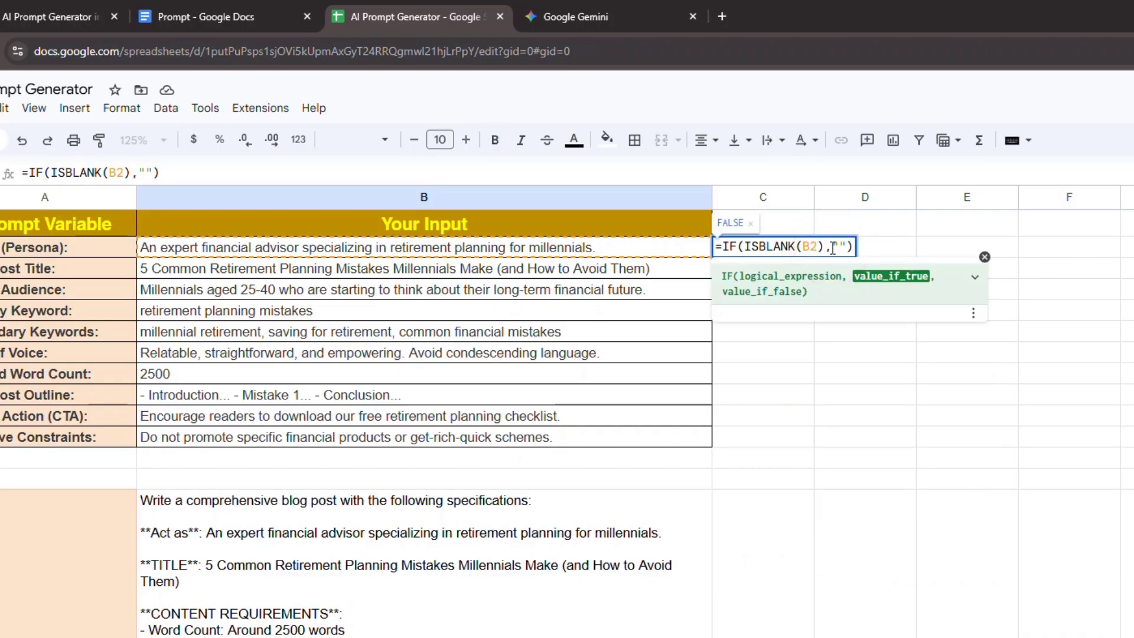
key(ctrl+v)
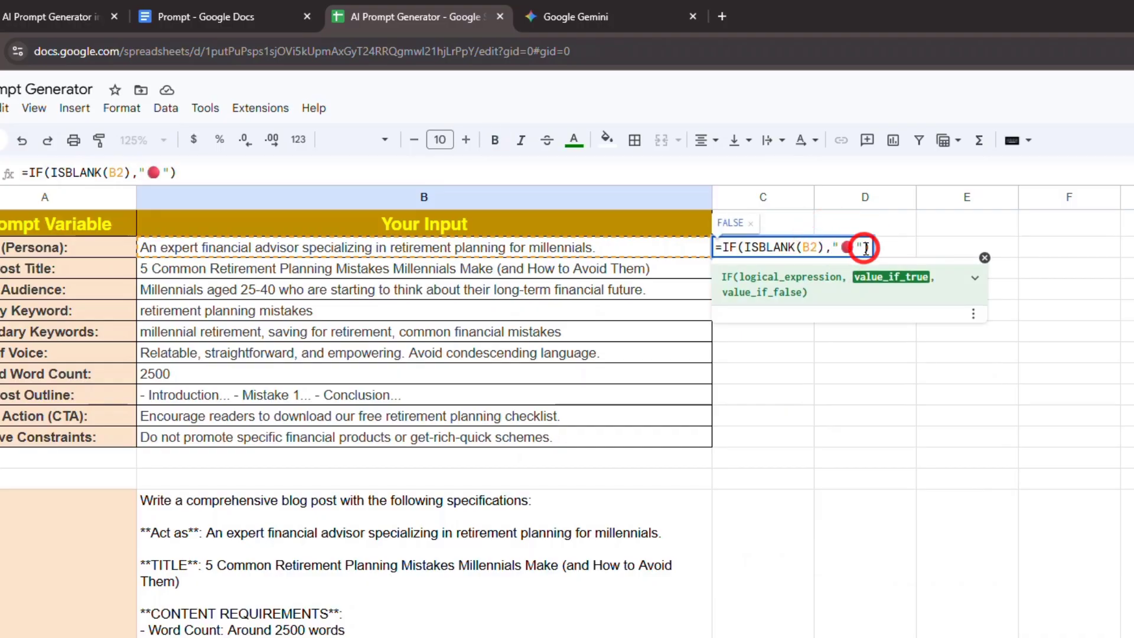
- Add the green circle emoji in quotation marks as the value-if-false argument and commit the C2 formula
text(,)
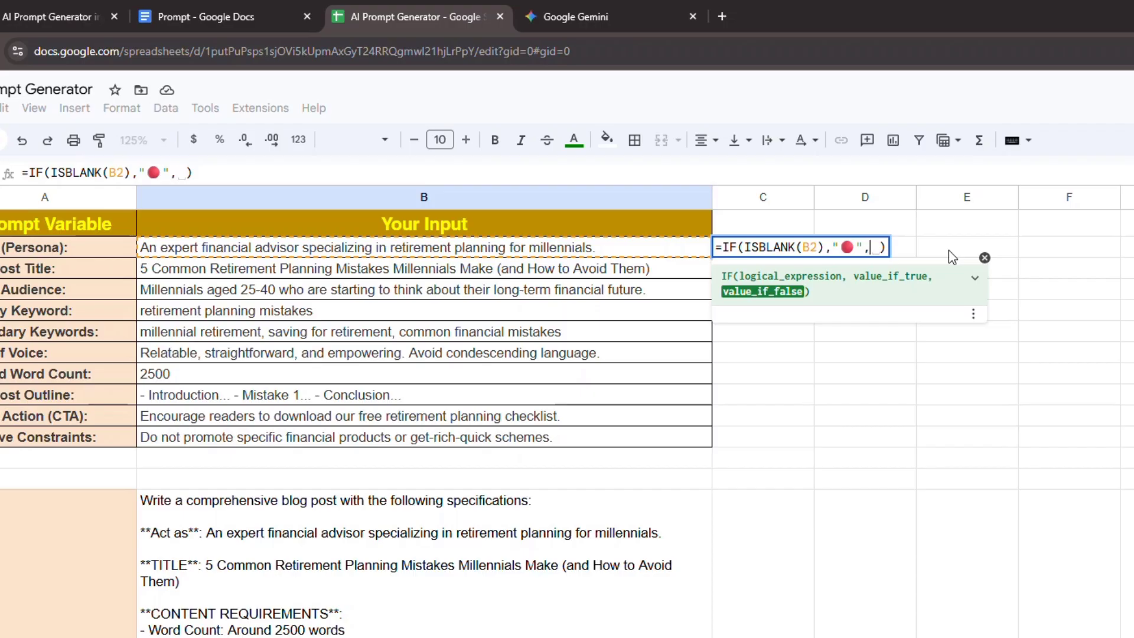
key(BackSpace)
text(")
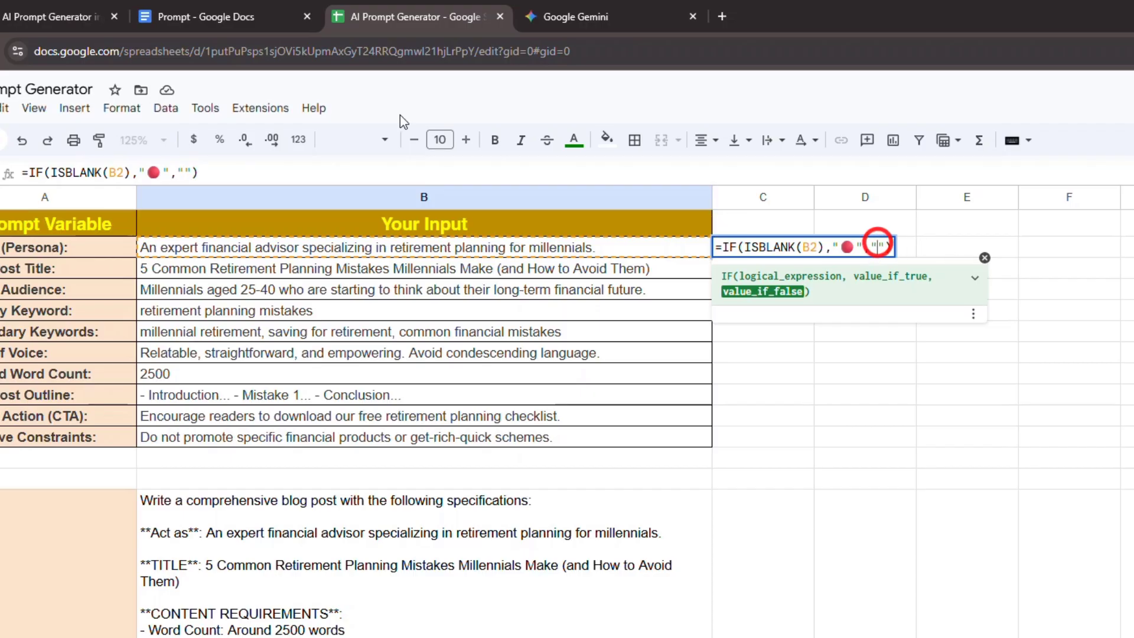
click(75, 108)
click(121, 530)
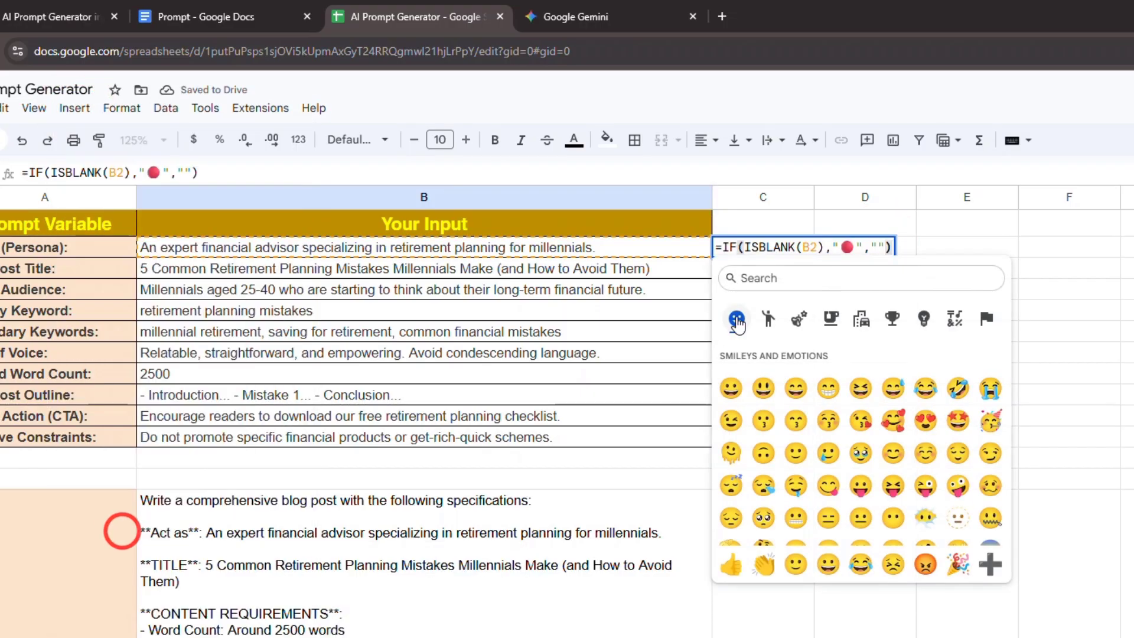
text(gree)
click(835, 362)
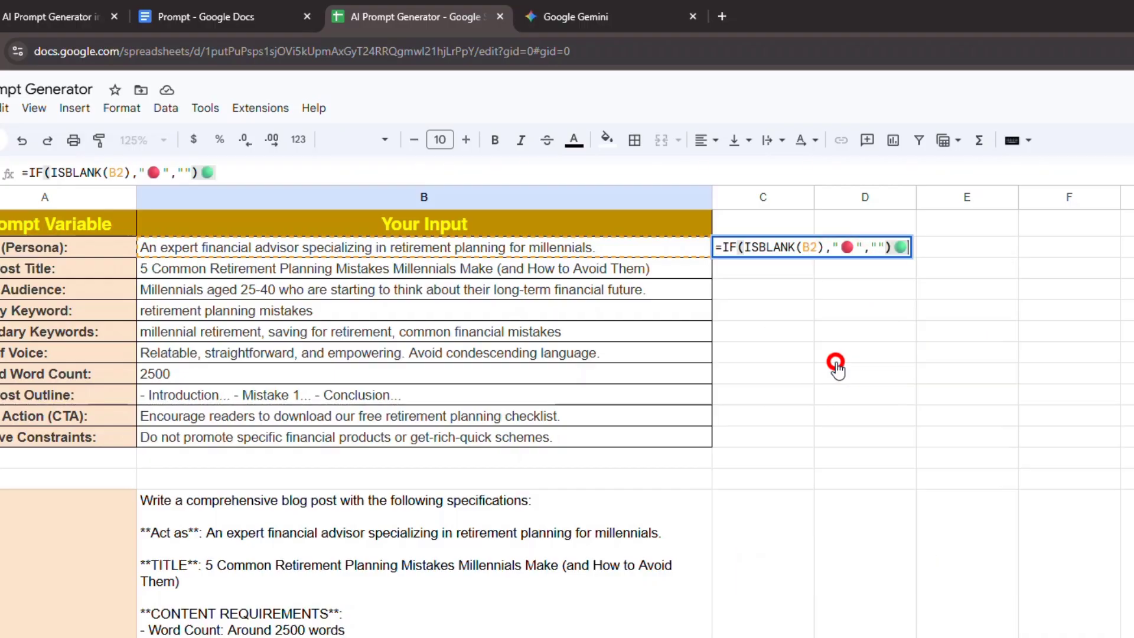
click(898, 247)
key(BackSpace)
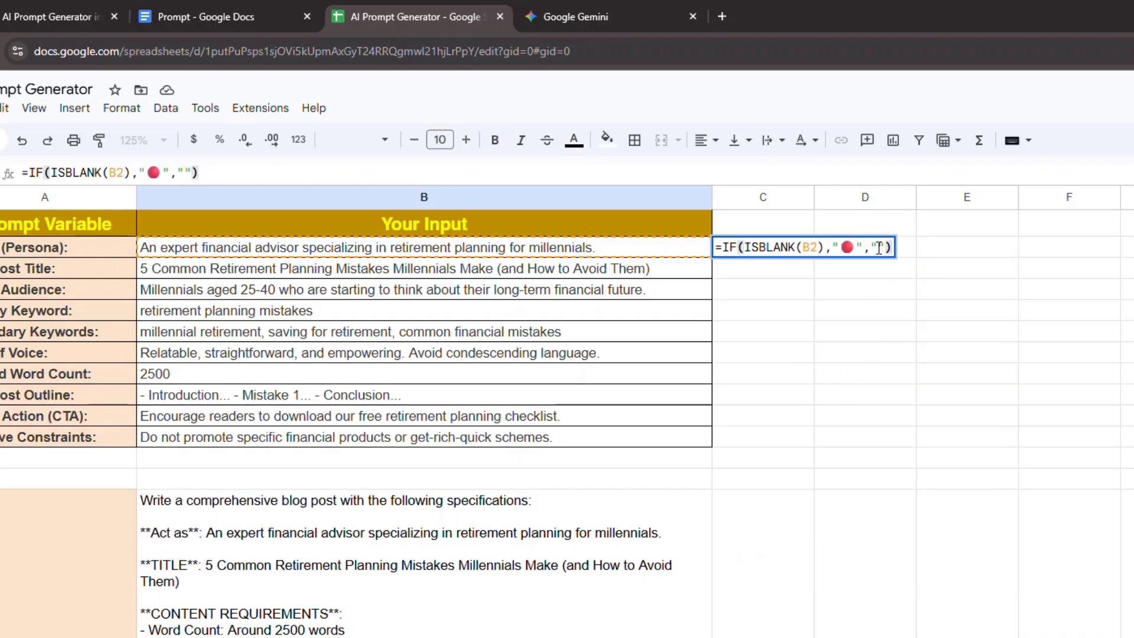
click(879, 248)
key(ctrl+v)
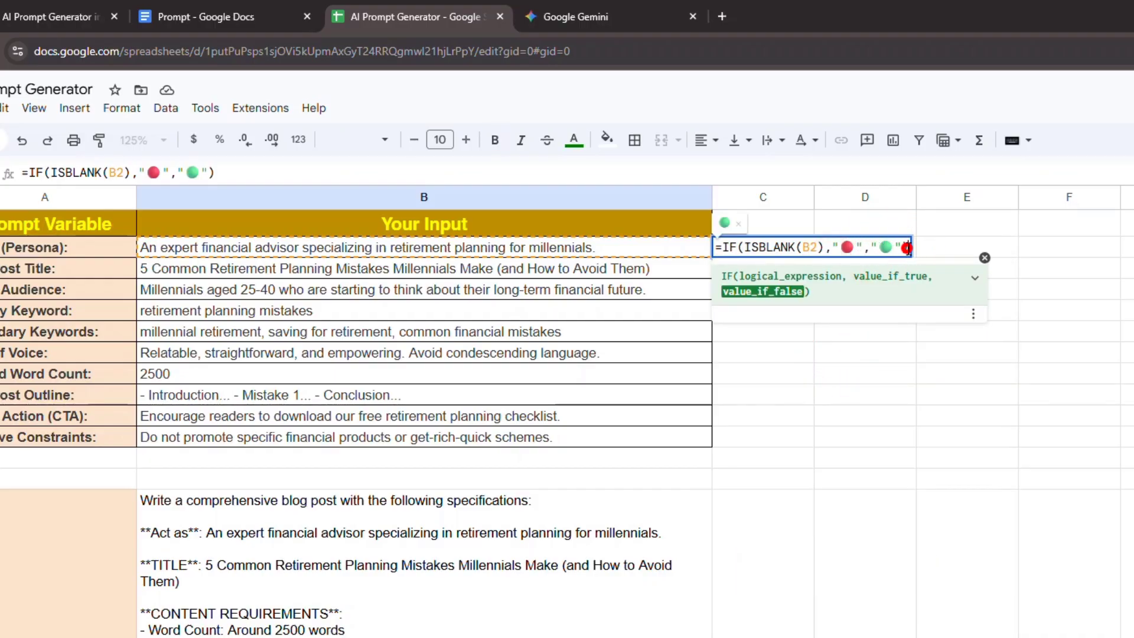
key(Return)
- Center the contents of column C horizontally and narrow the column to fit the status circle
click(779, 200)
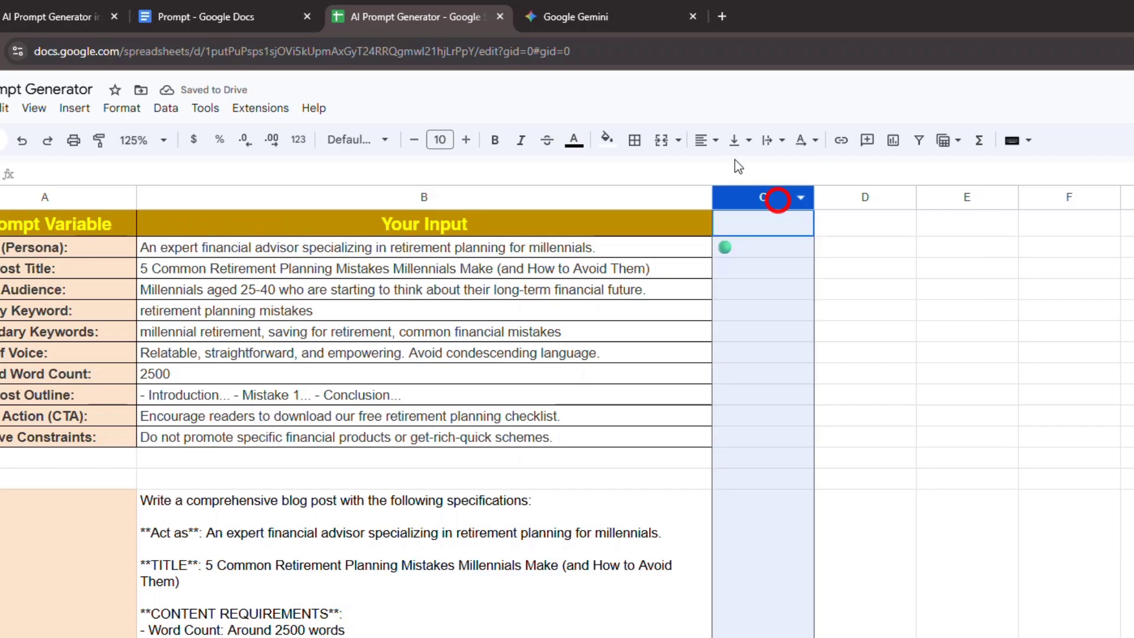
click(706, 140)
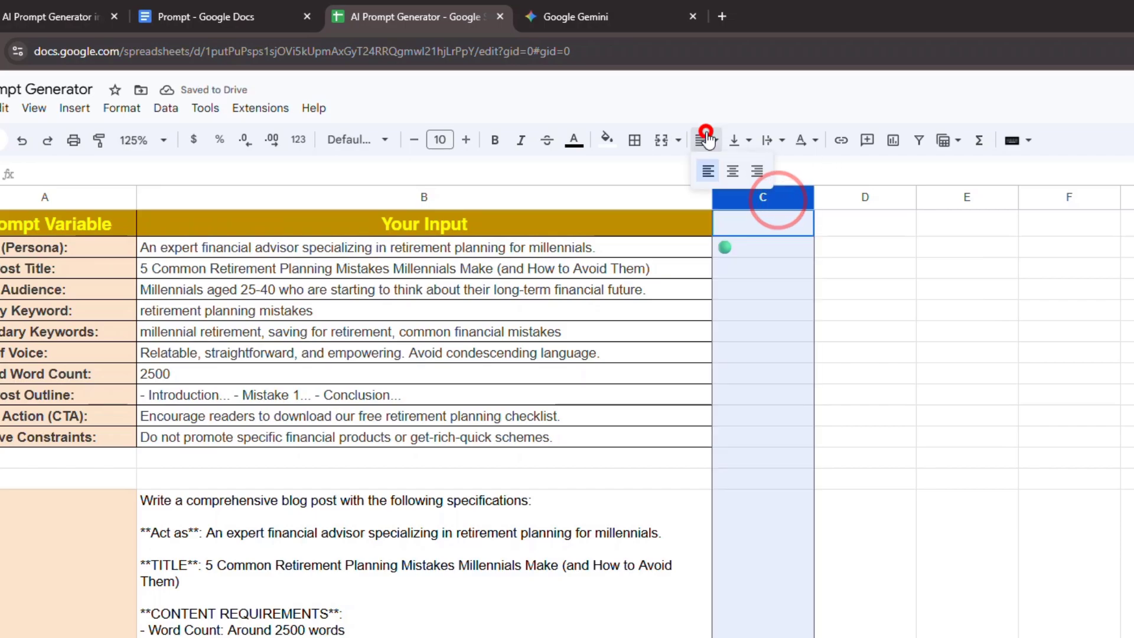
click(792, 247)
drag(813, 197, 769, 198)
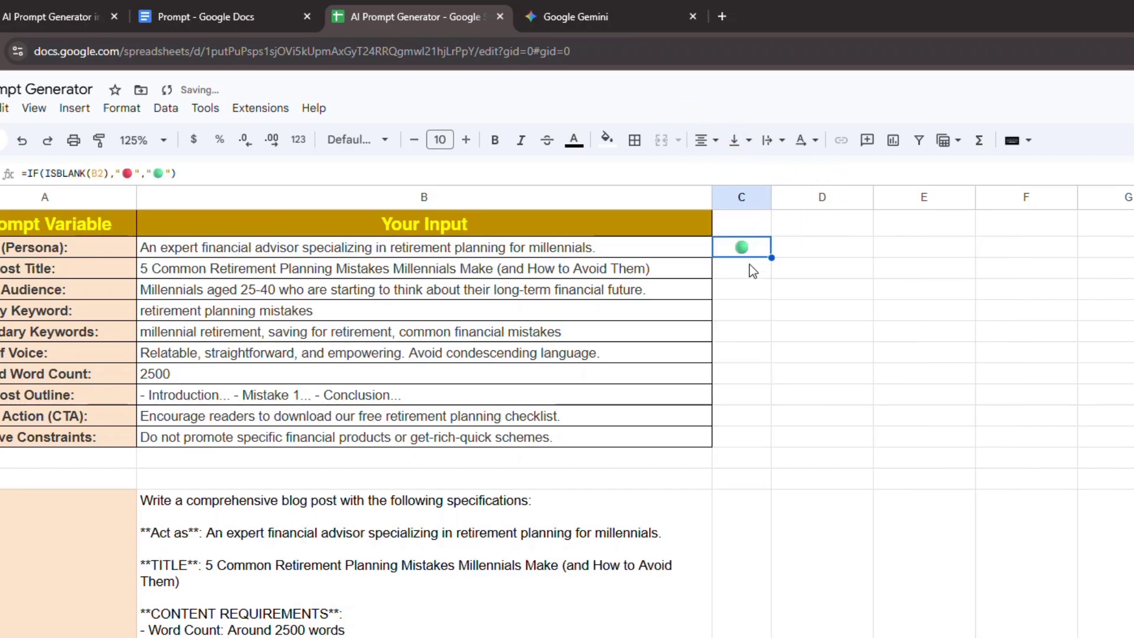
- Test the status indicator in C2 by clearing the persona text in B2, and undo the deletion
click(655, 253)
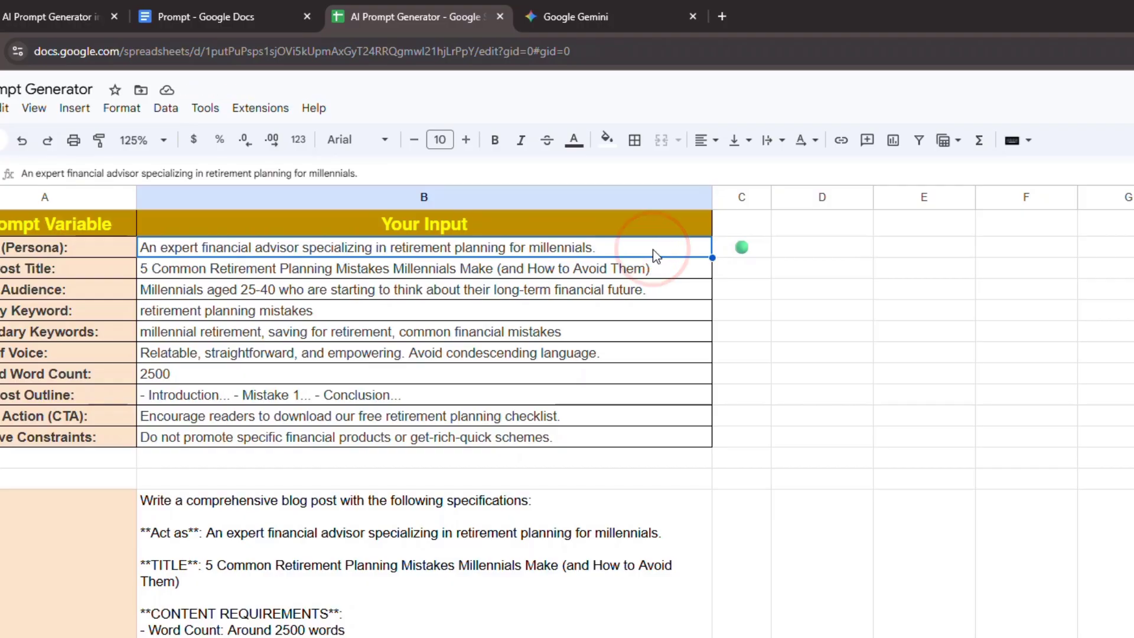
key(Delete)
key(ctrl+z)
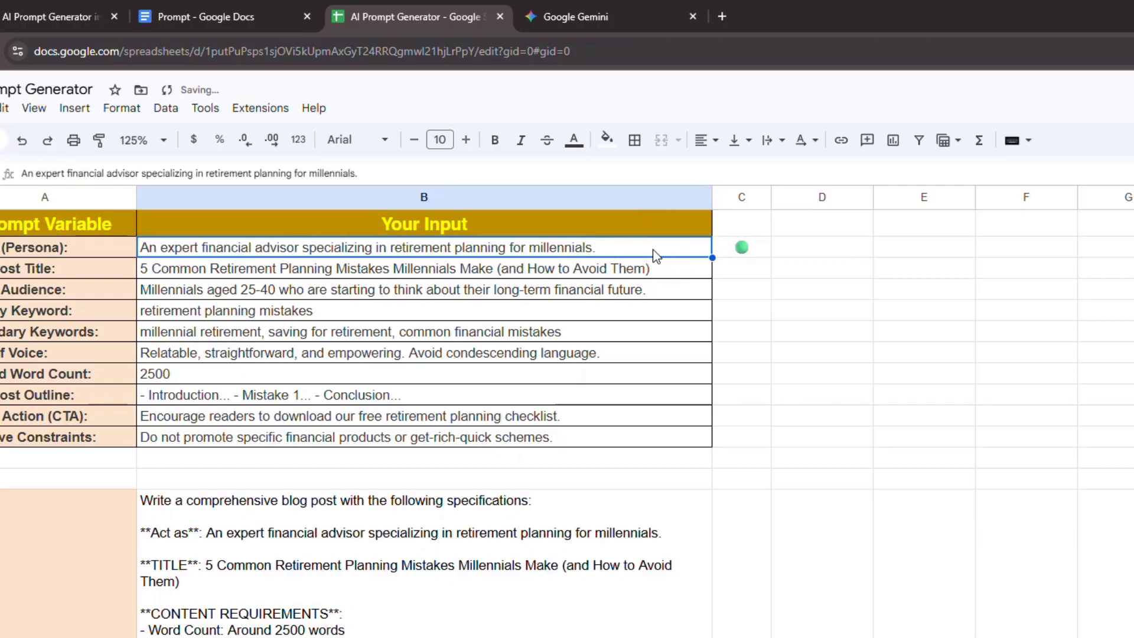
- Fill the status formula from C2 down to C11 for all prompt variables
click(761, 254)
drag(772, 258, 769, 437)
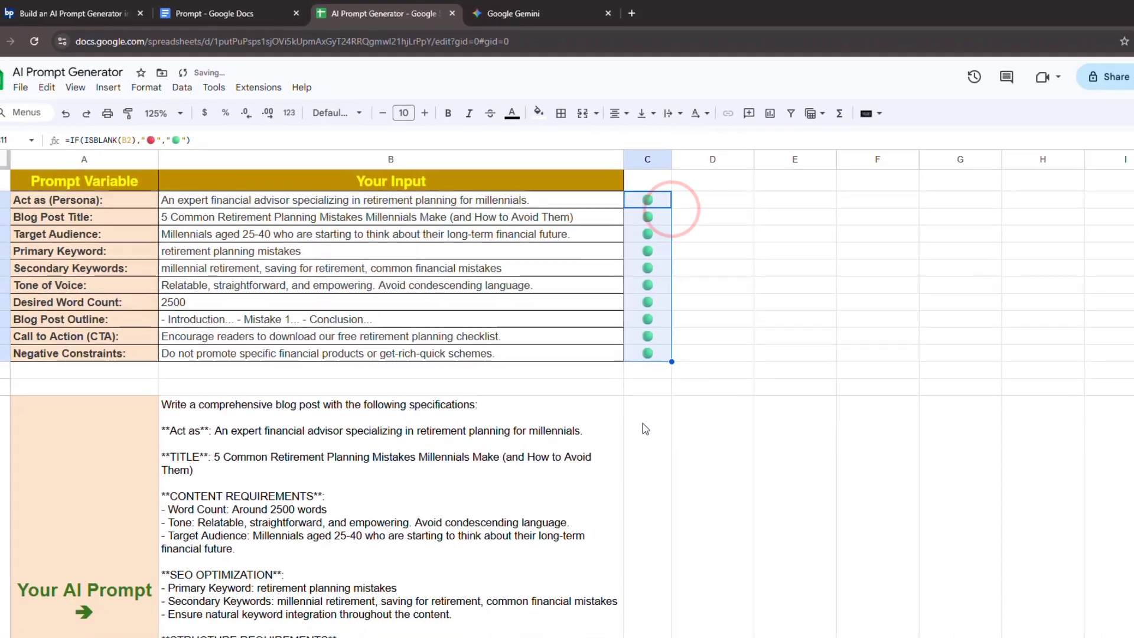